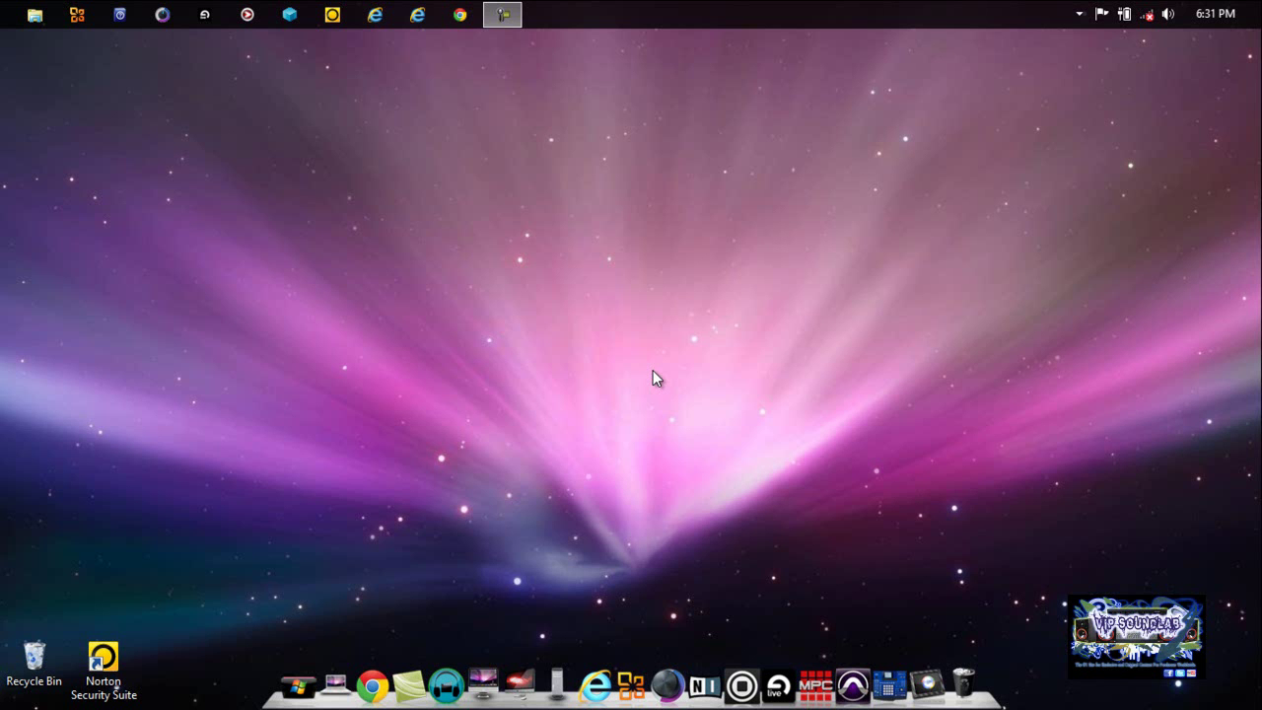
Switch from the Windows 8 Start screen back to the desktop, opening and closing the Settings charm.
key(super)
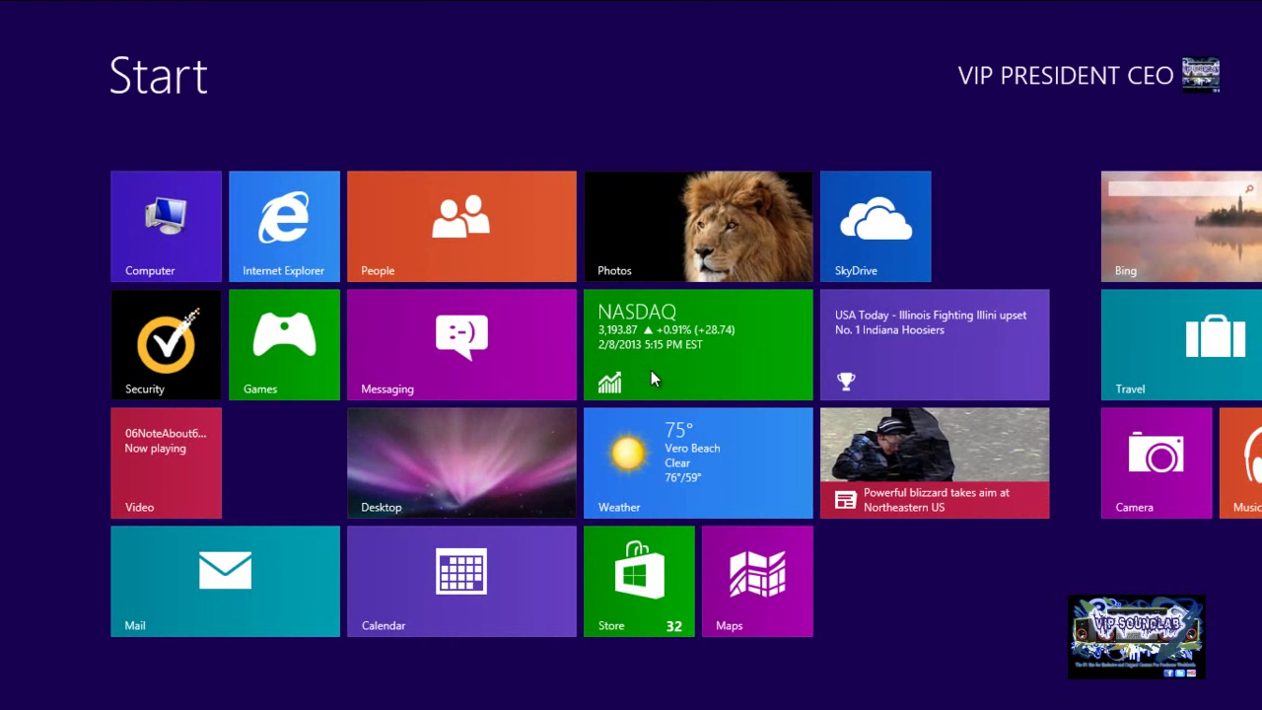
key(super)
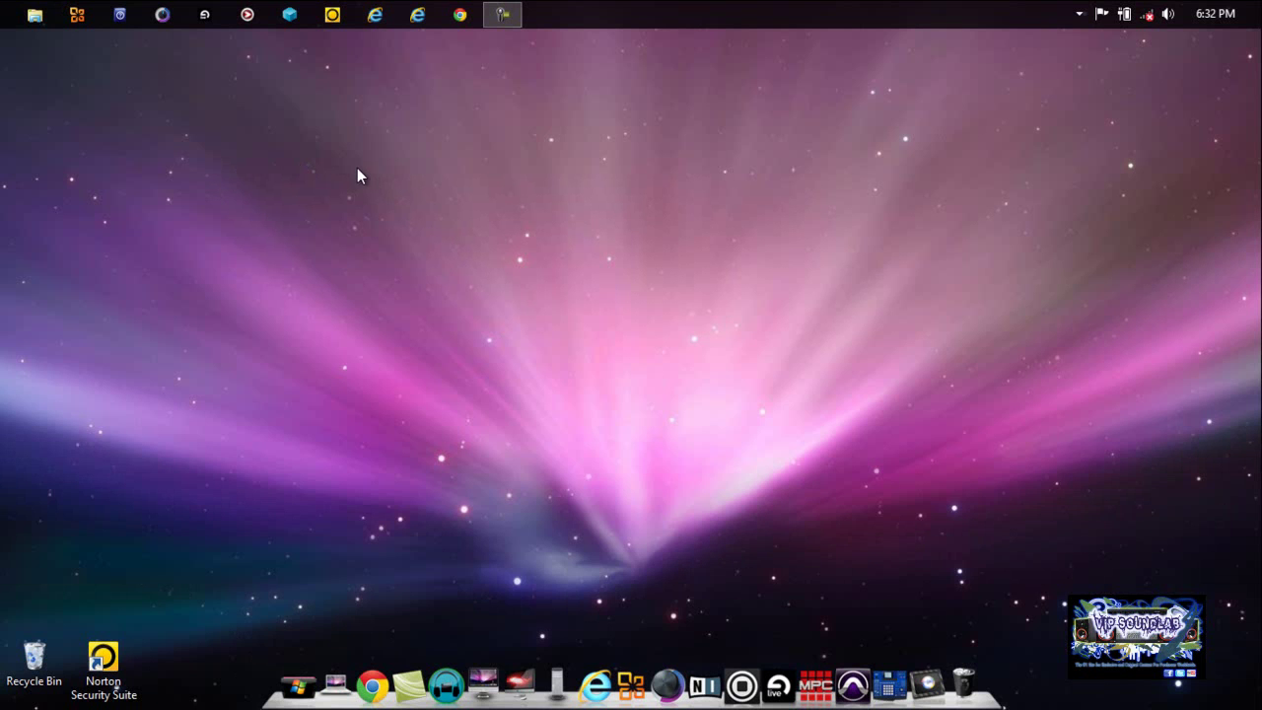
mouse_move(1258, 22)
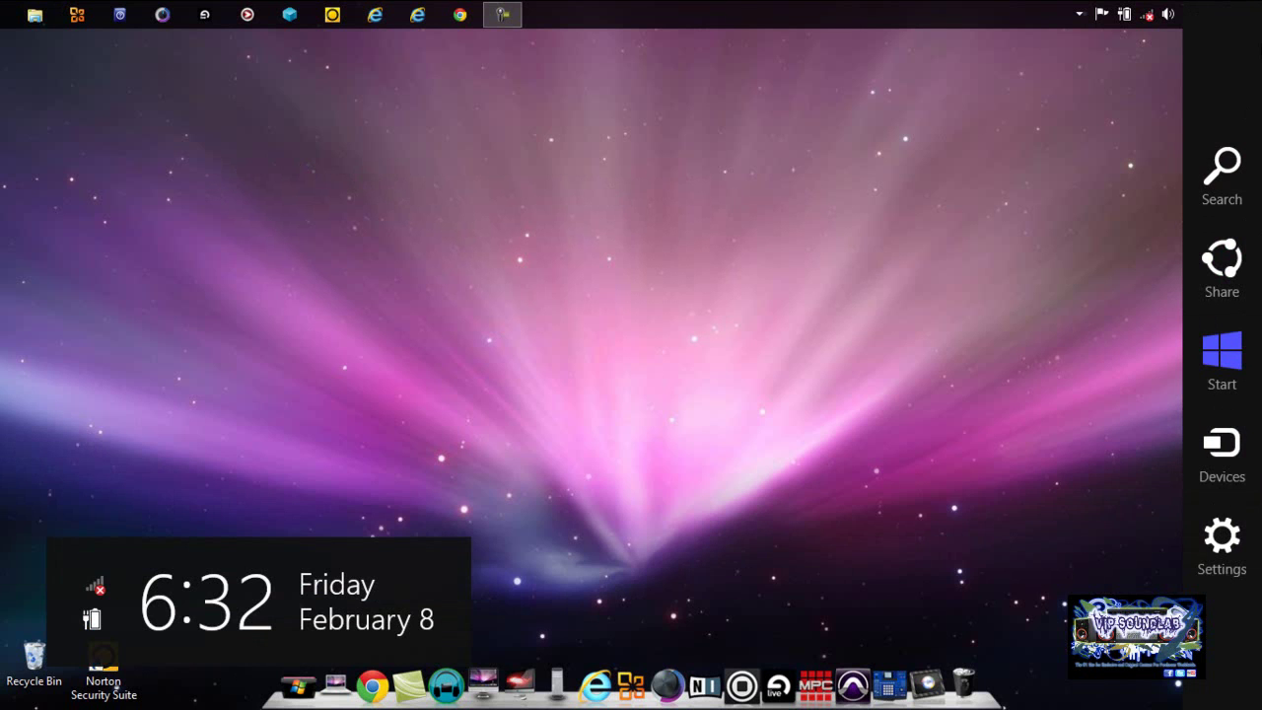
click(1223, 532)
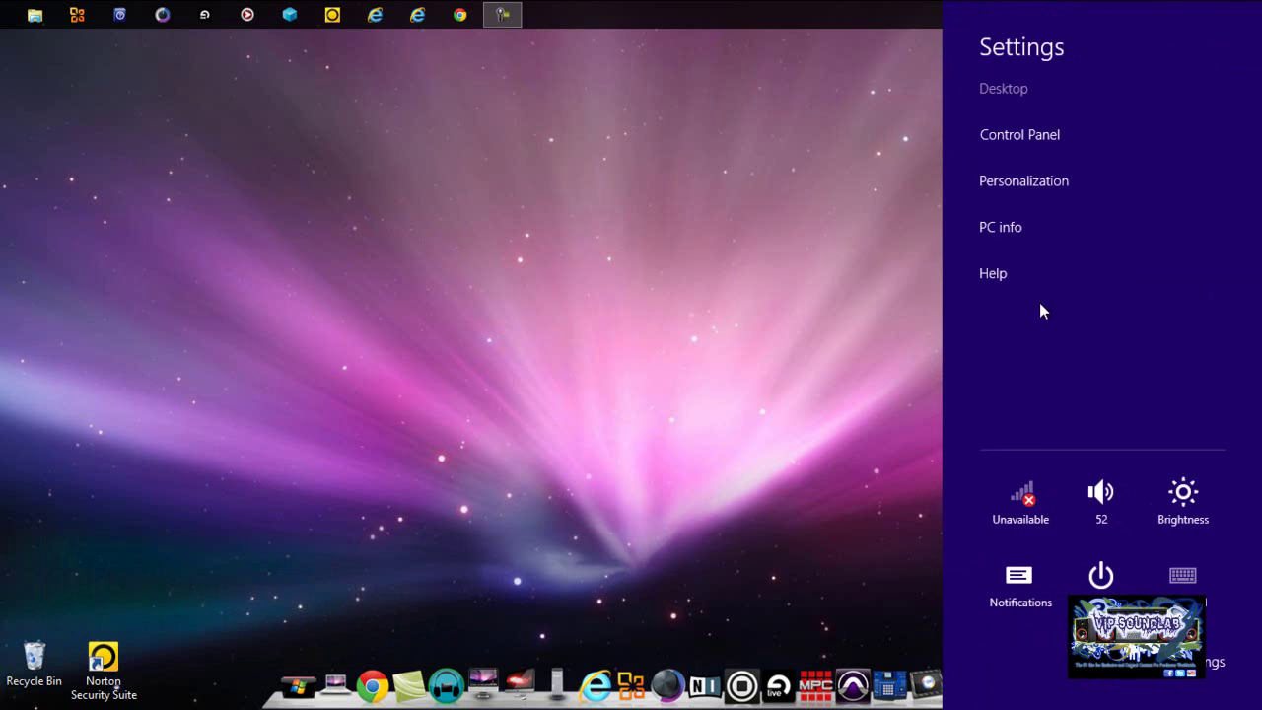
click(831, 271)
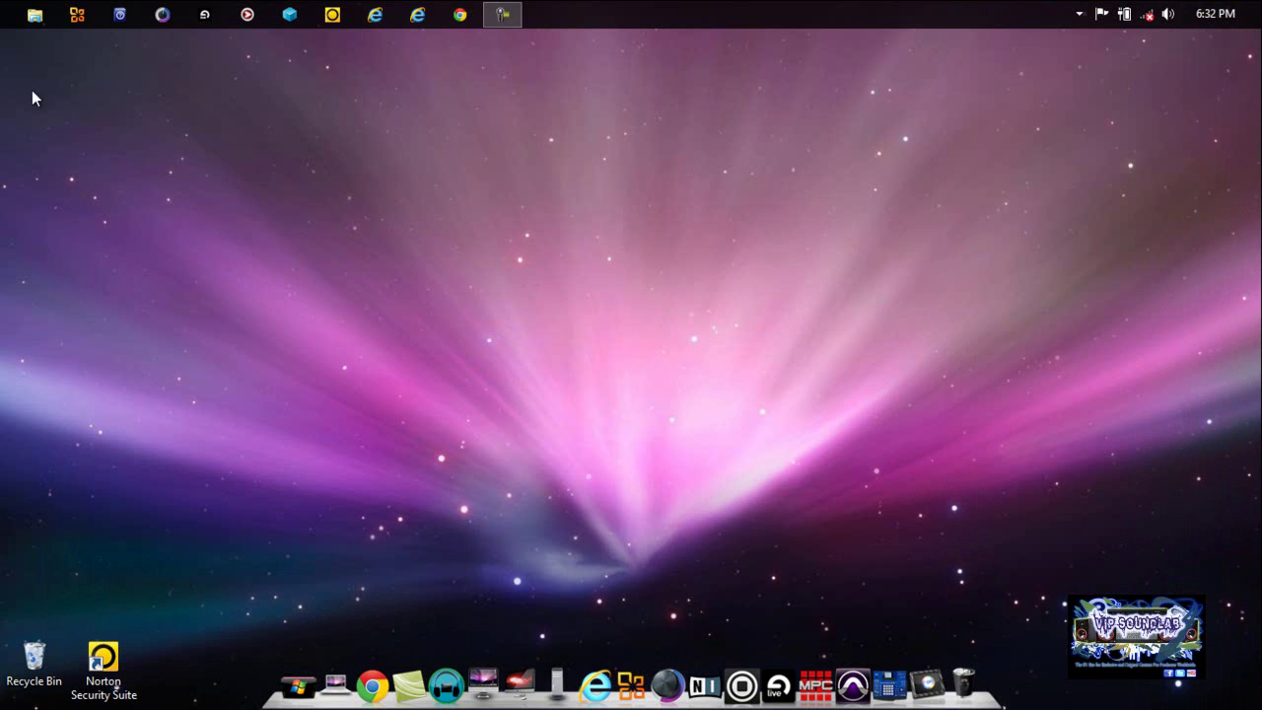
Browse in File Explorer to C:\Program Files (x86)\Maschine.
click(33, 15)
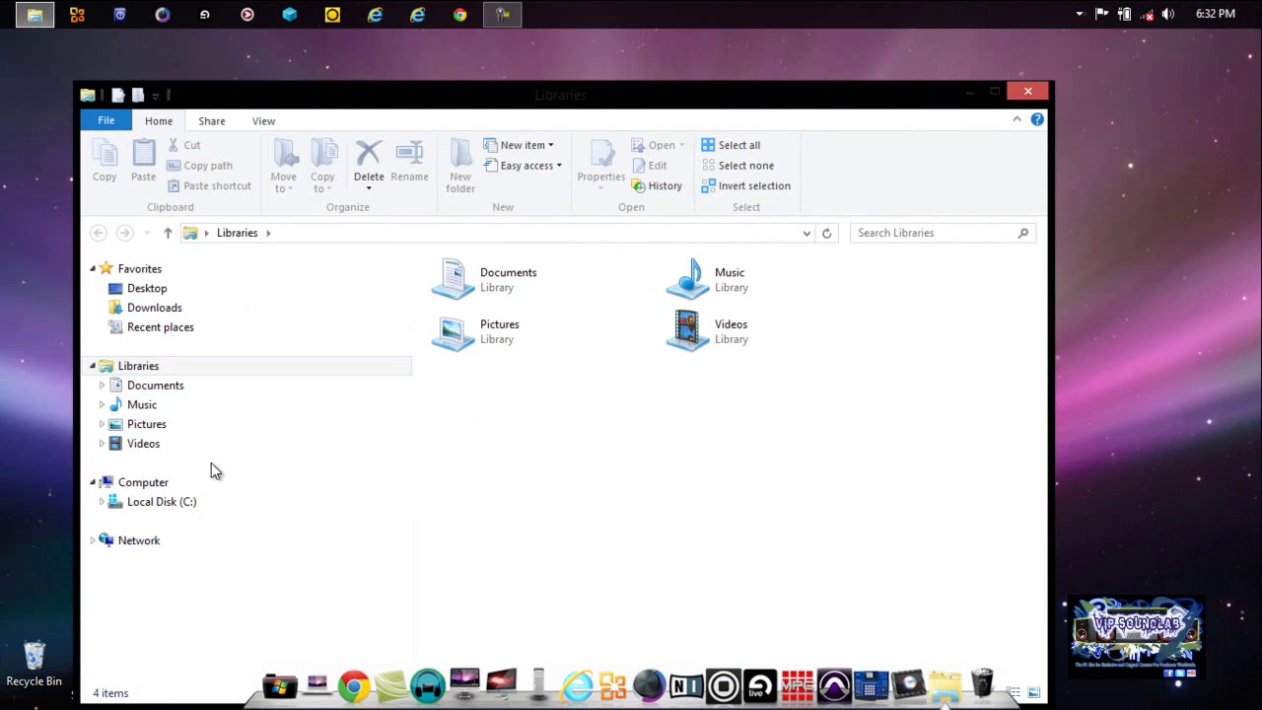
click(166, 503)
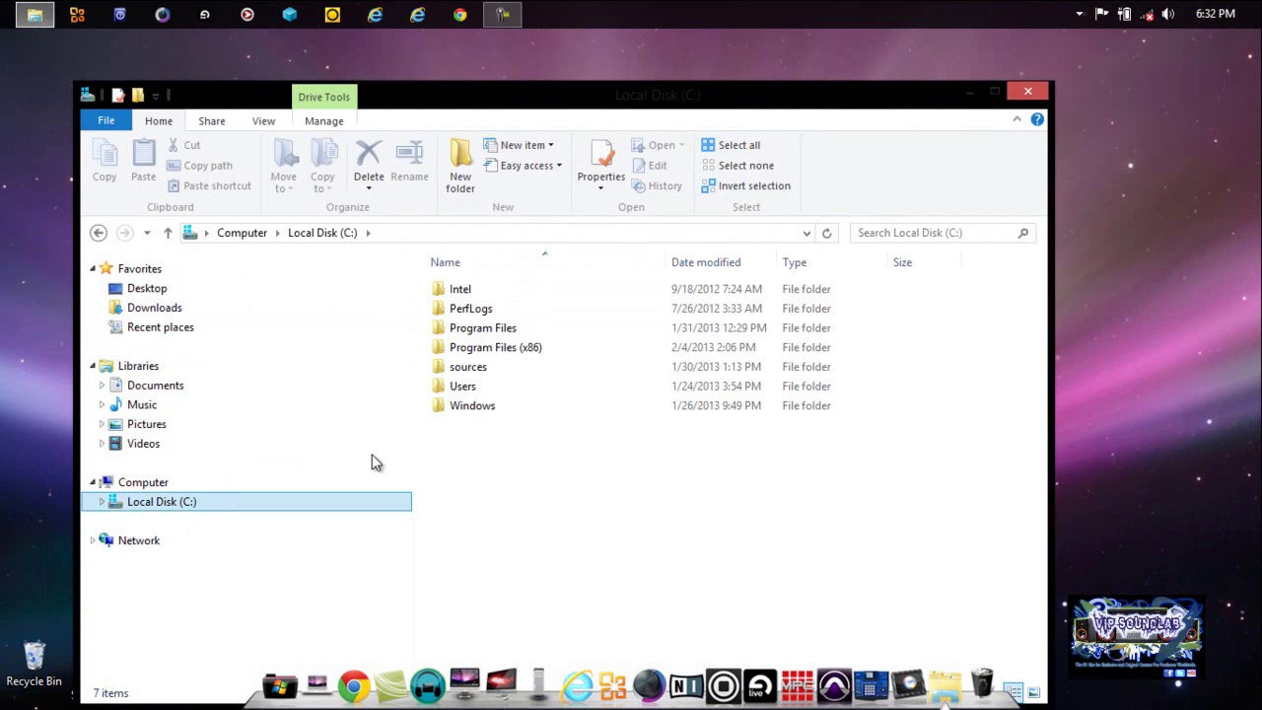
double_click(517, 347)
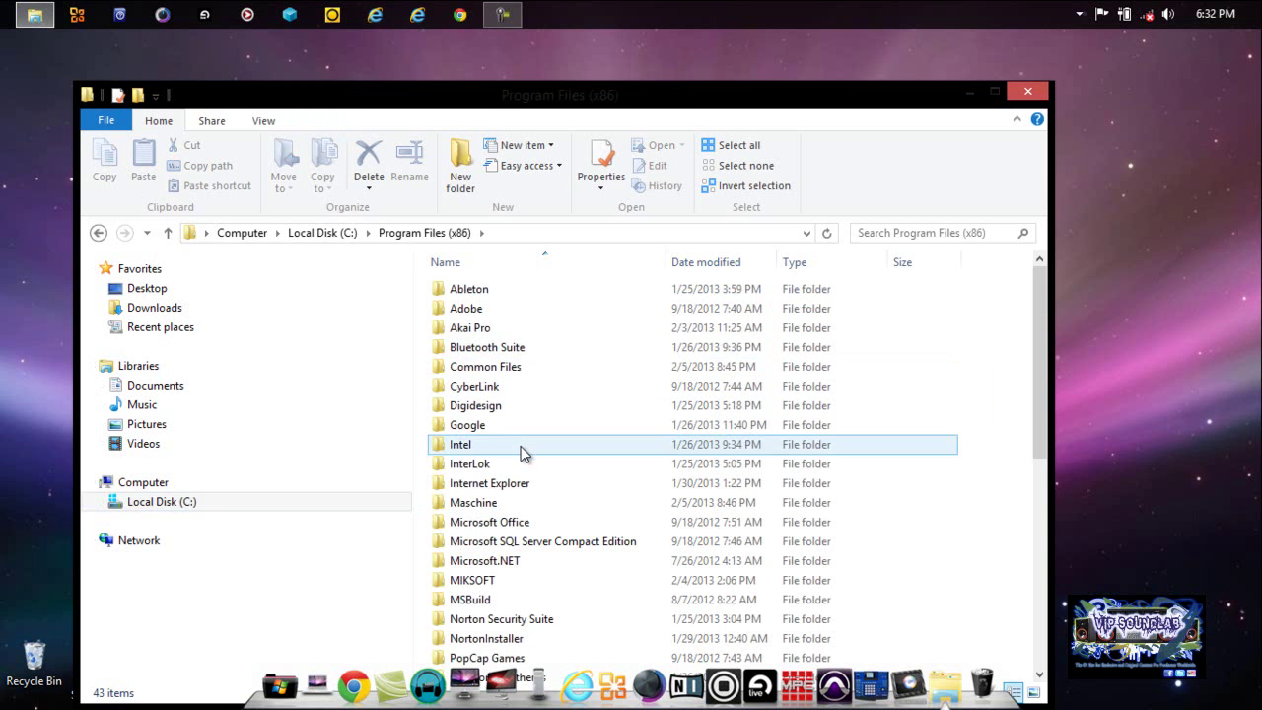
scroll(488, 603, down, 1)
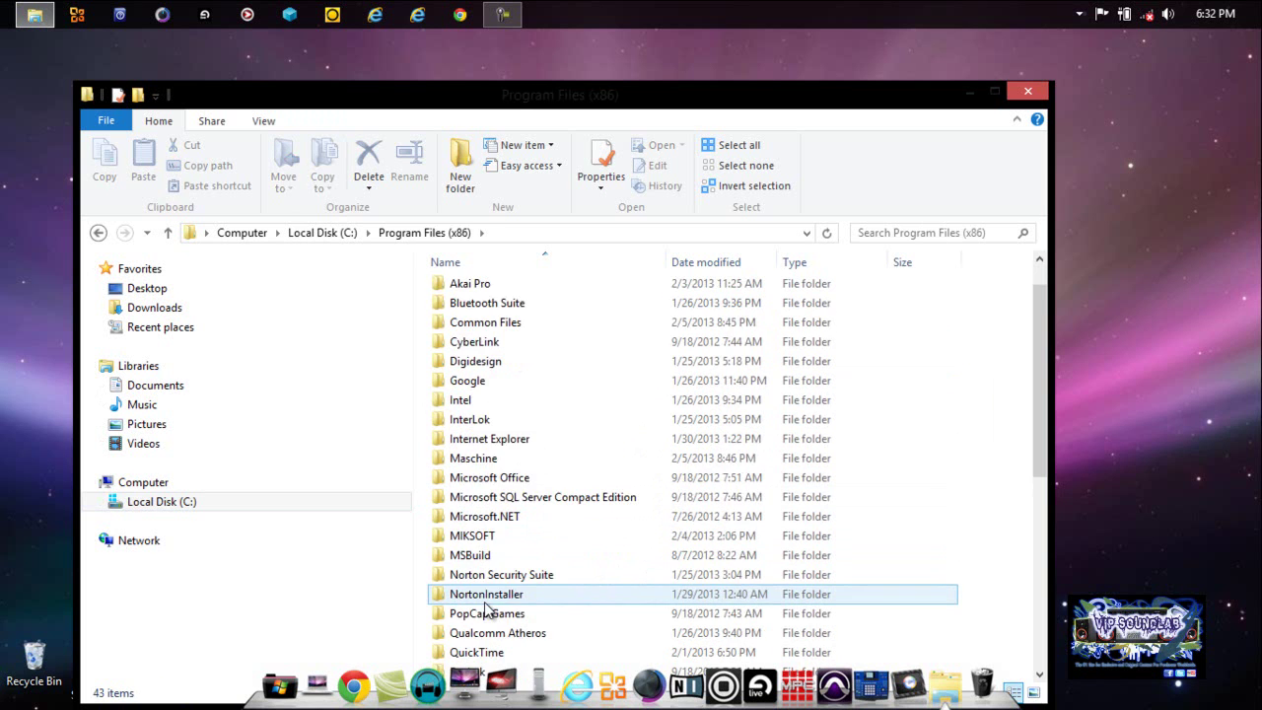
scroll(488, 603, down, 1)
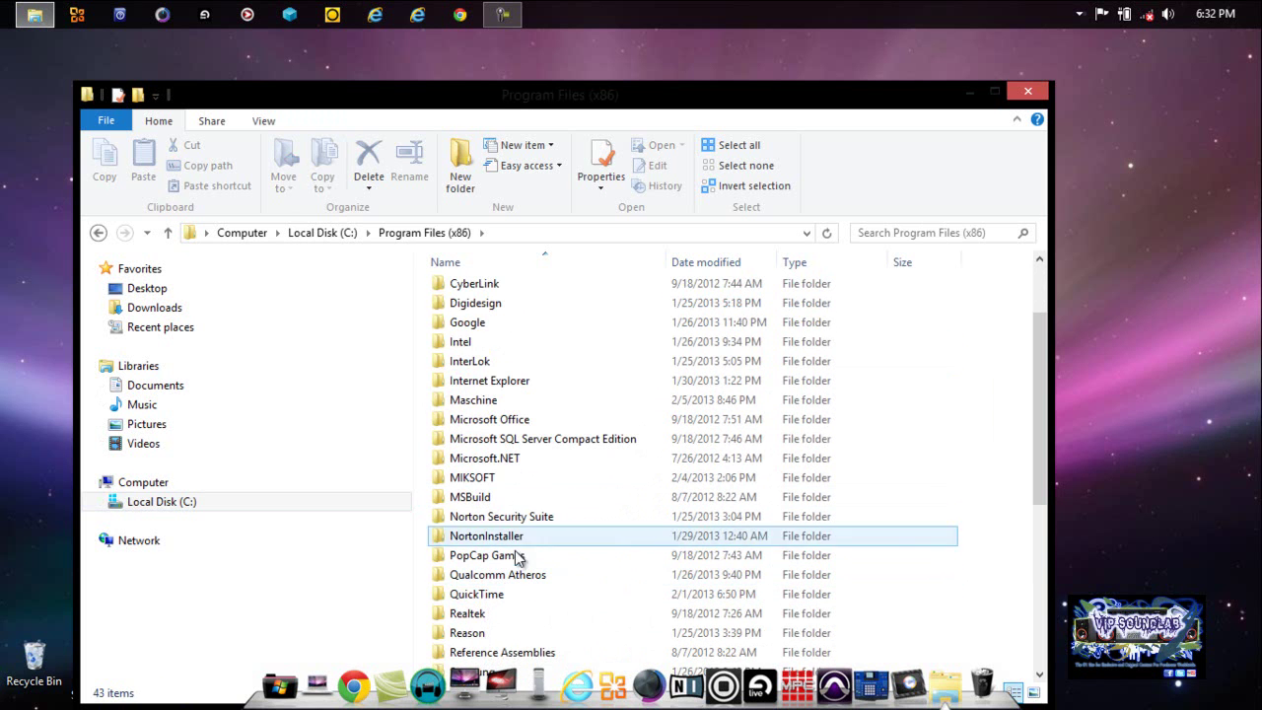
double_click(486, 402)
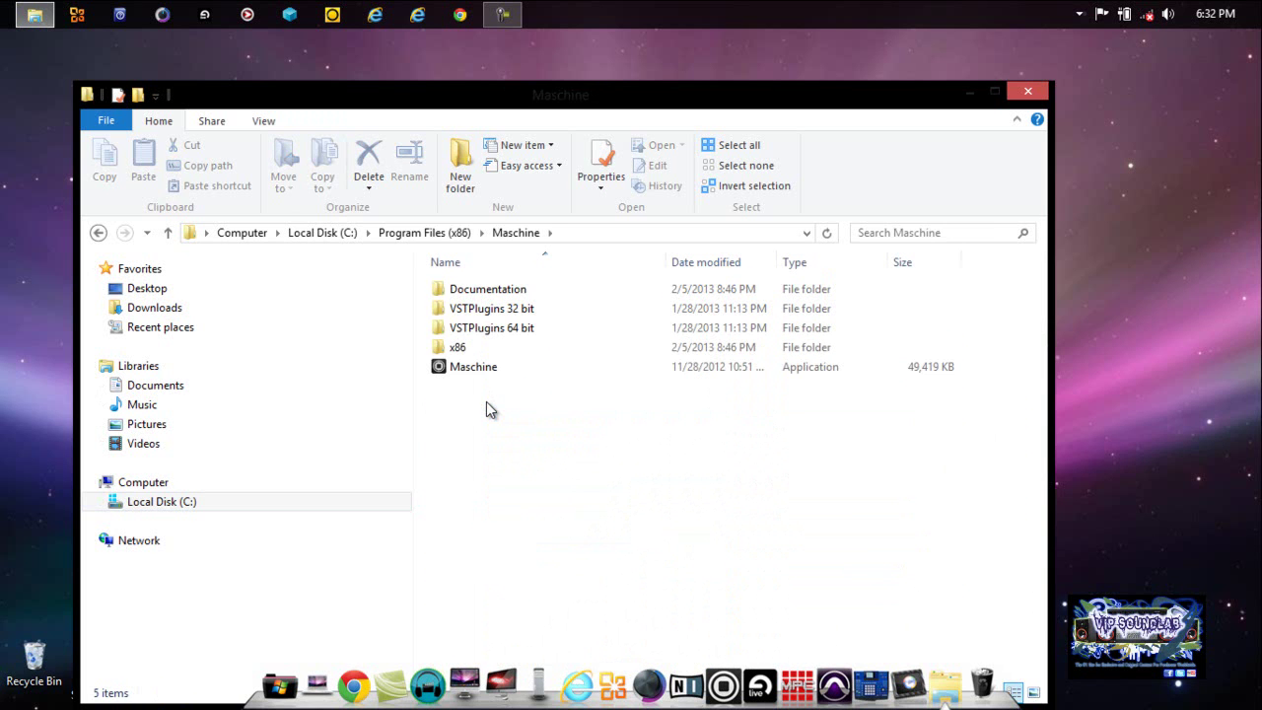
drag(538, 113, 550, 82)
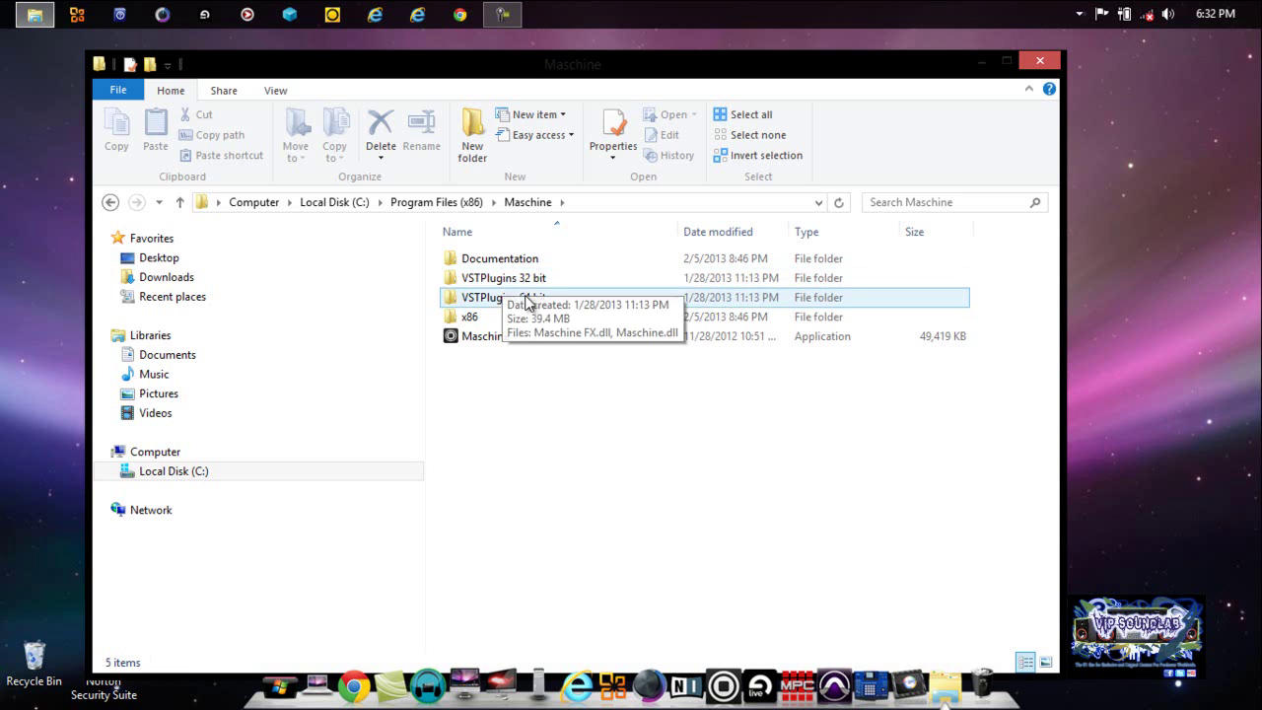
double_click(516, 281)
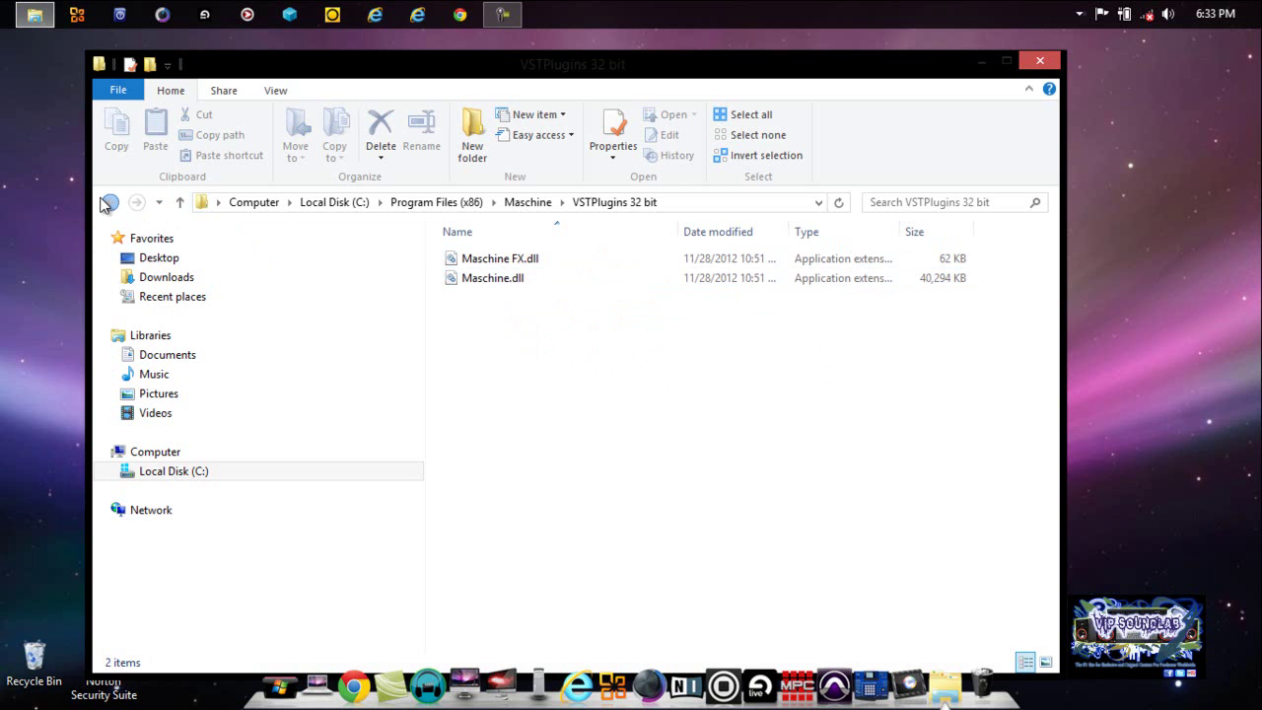
click(109, 202)
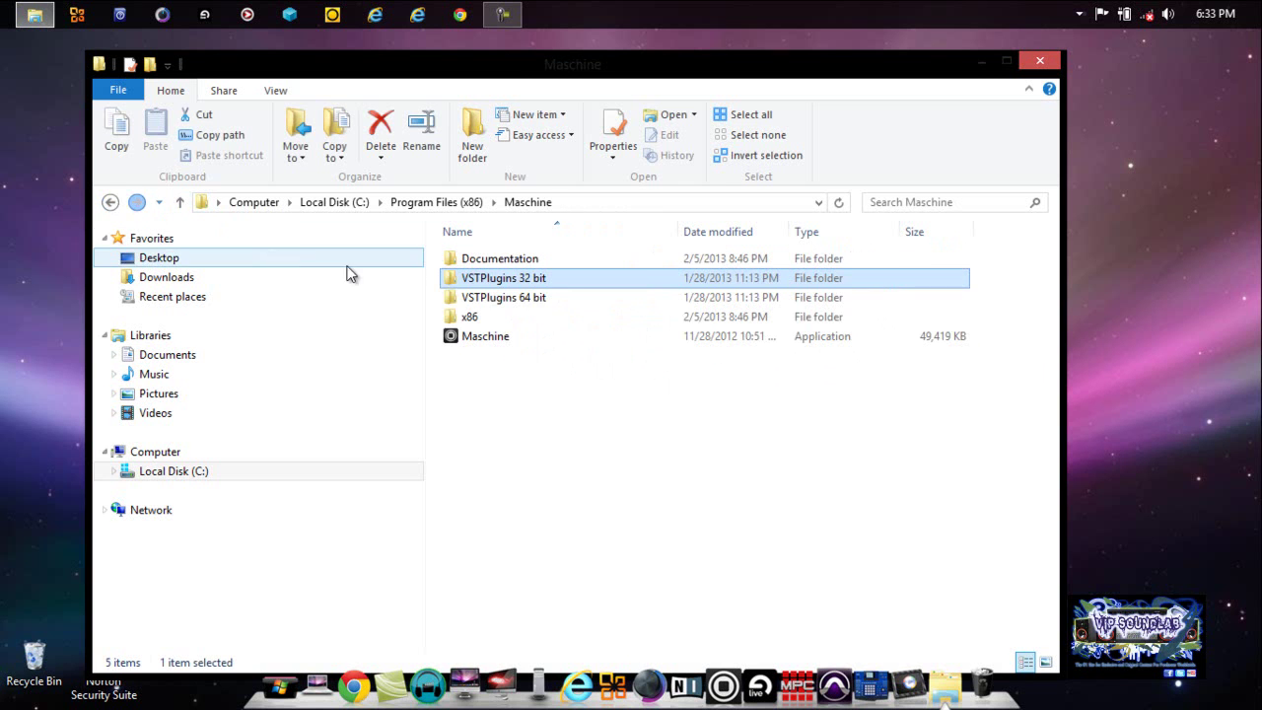
double_click(533, 299)
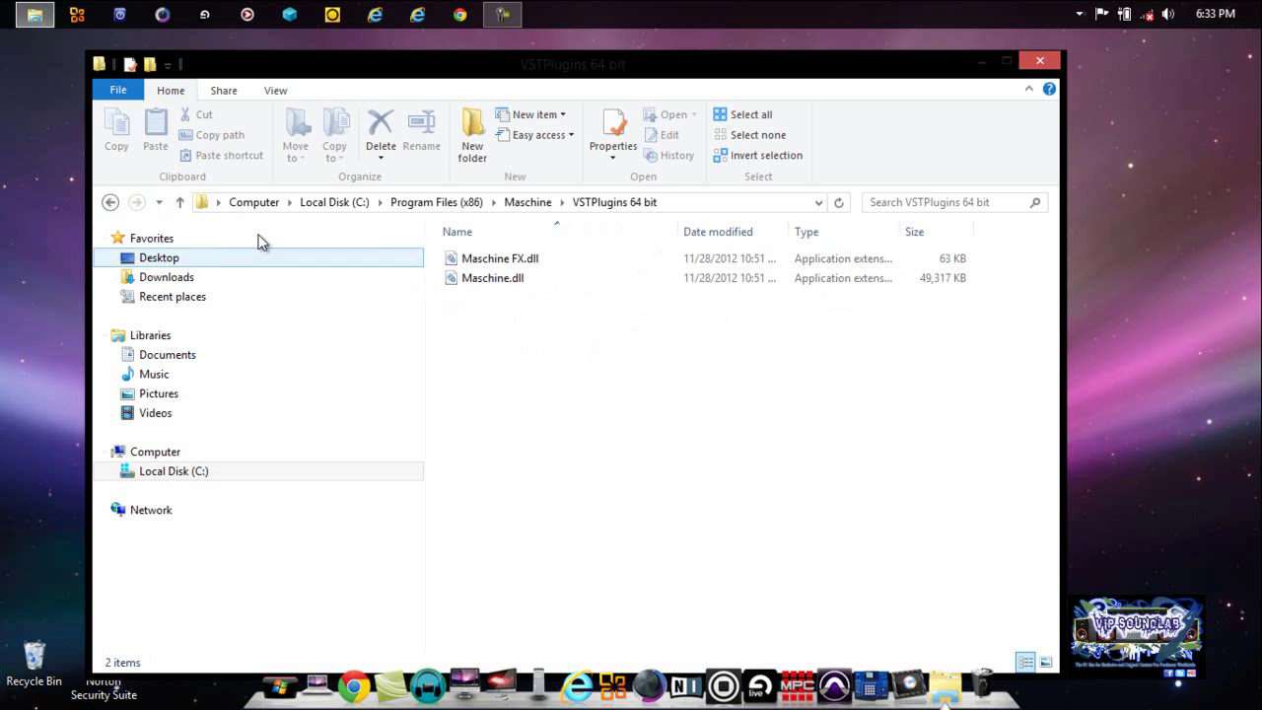
click(110, 202)
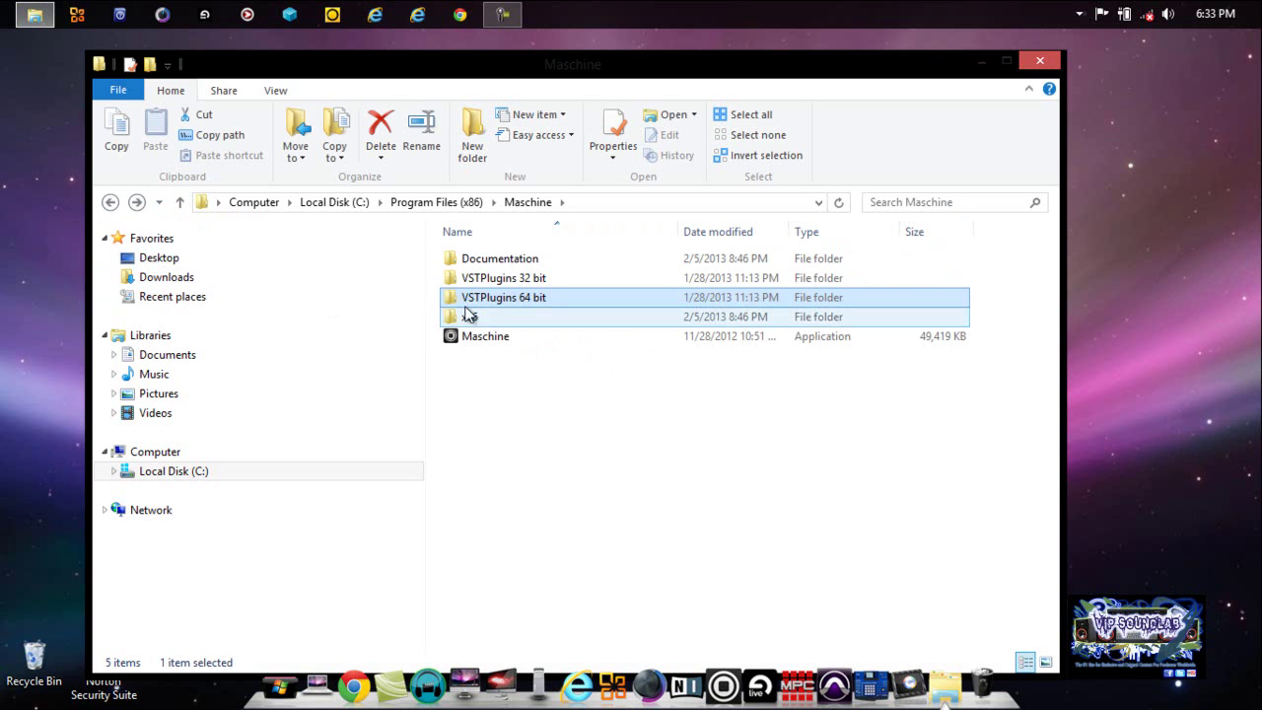
mouse_move(502, 295)
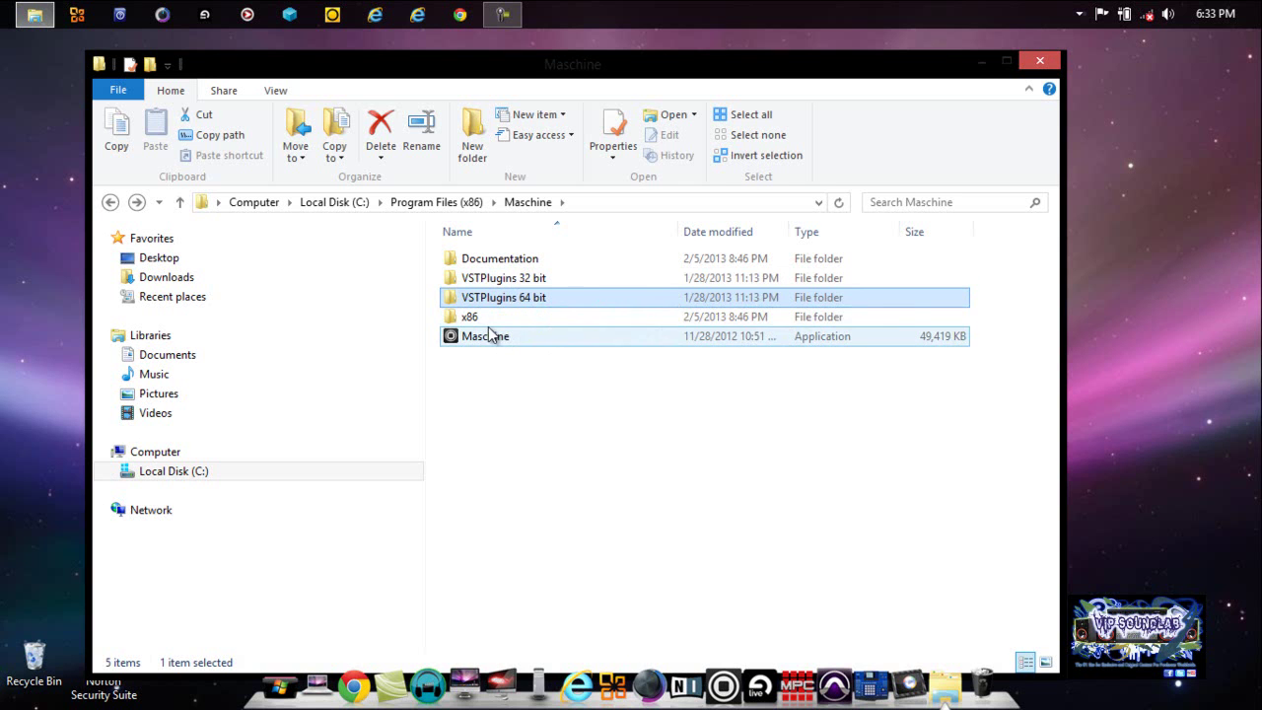
mouse_move(511, 333)
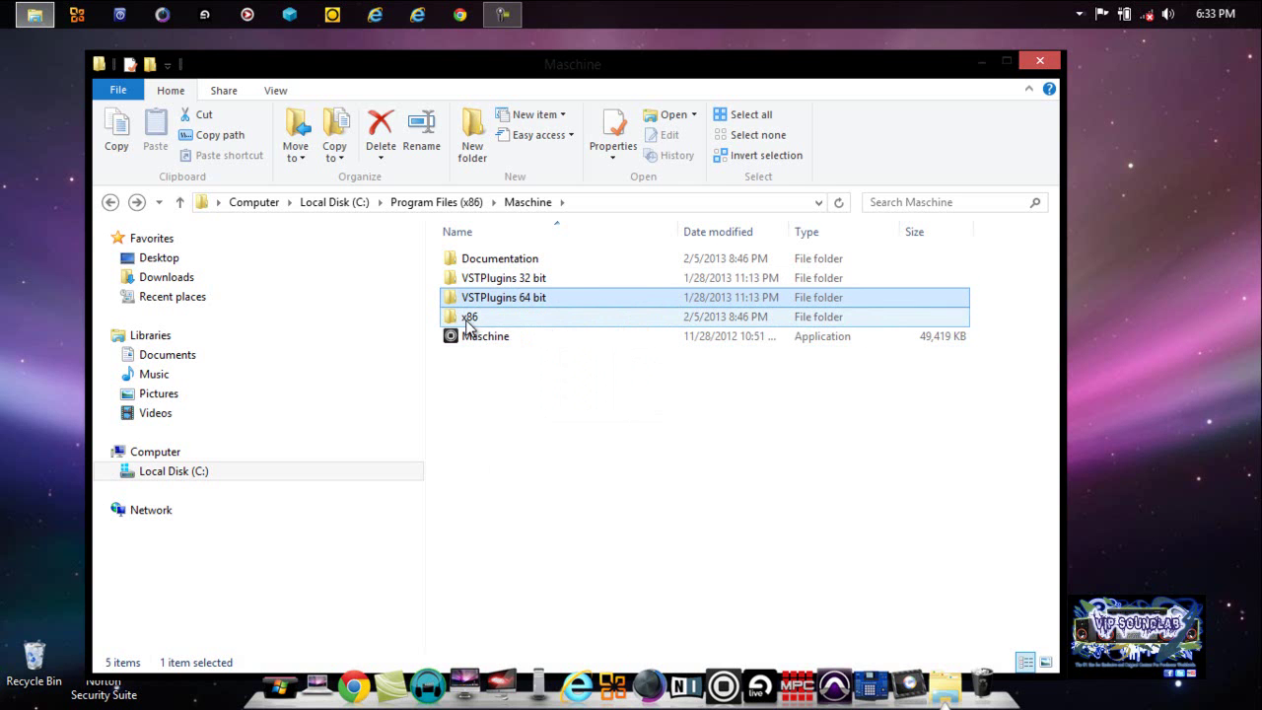
click(469, 324)
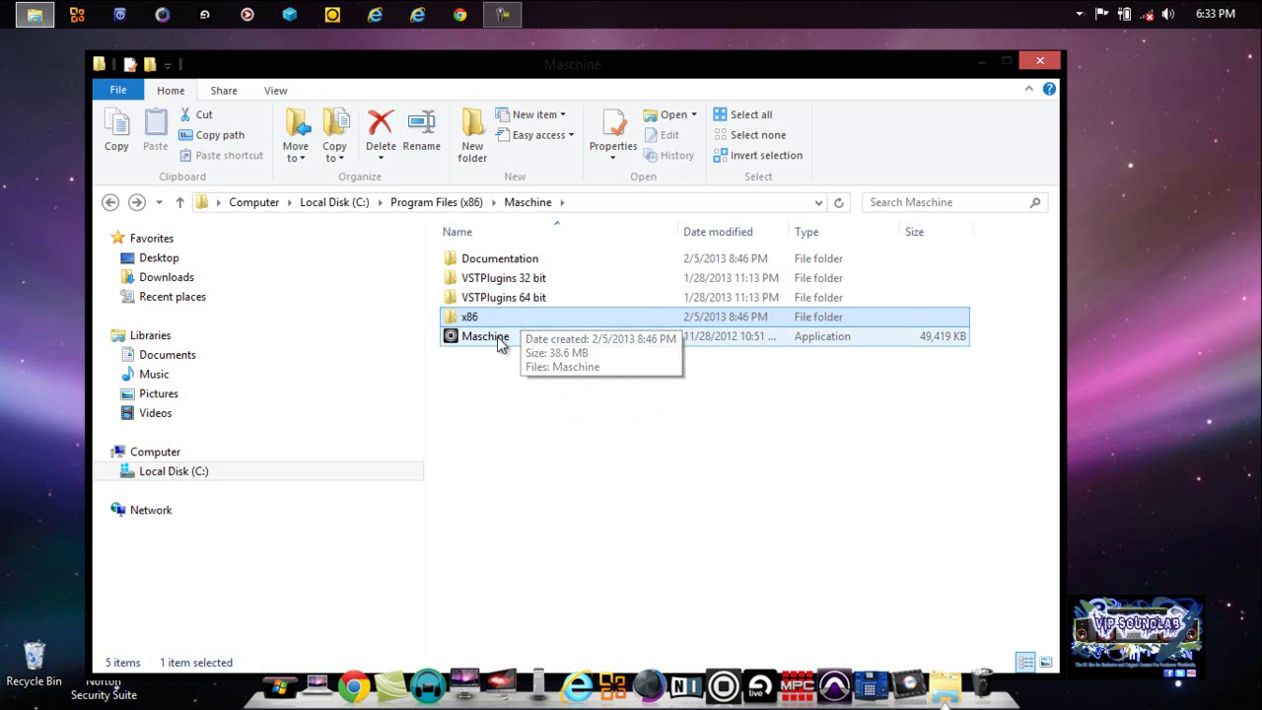
click(485, 339)
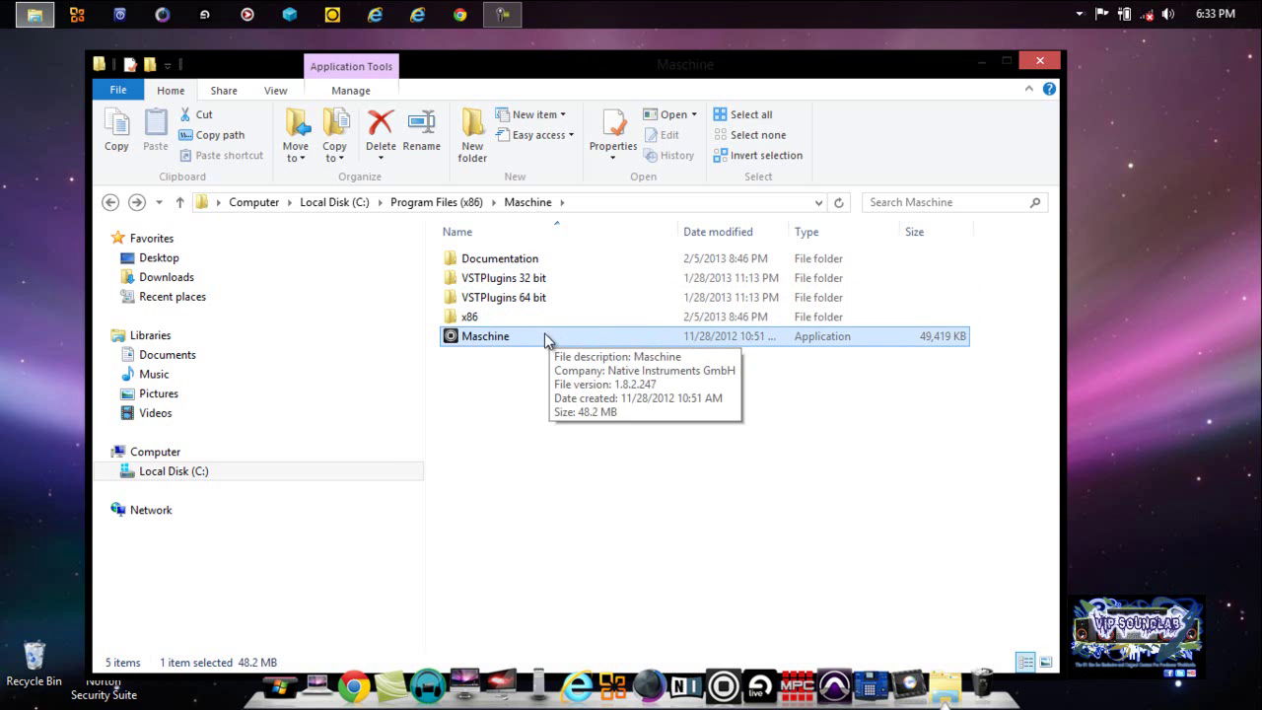
Check the Maschine application's Details properties (version 1.8.2, x64), then close the window.
right_click(511, 342)
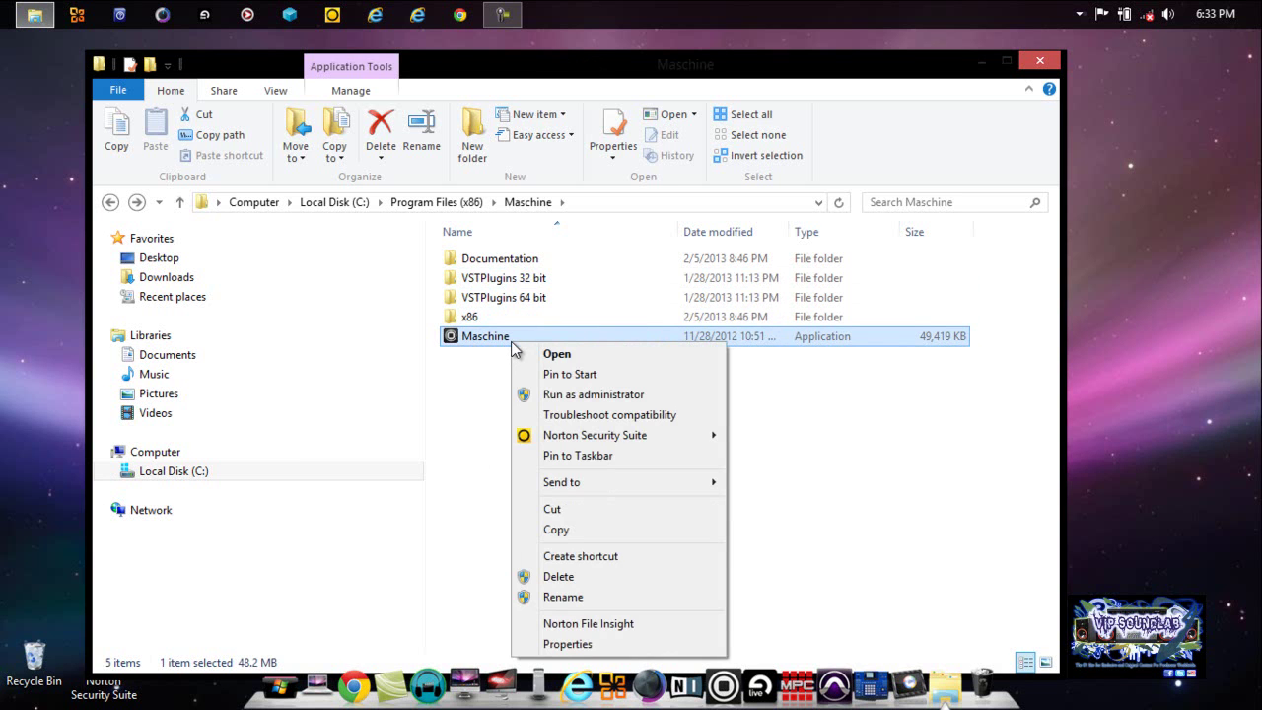
click(591, 644)
drag(649, 258, 606, 163)
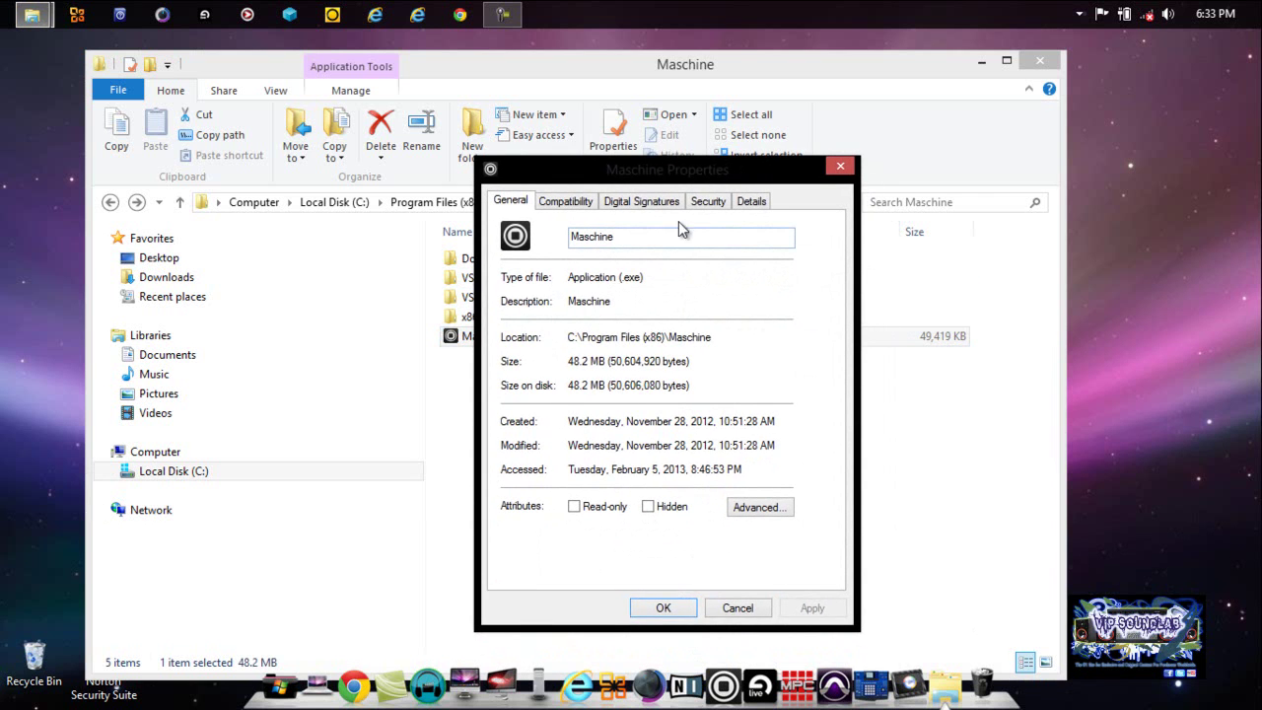
click(749, 201)
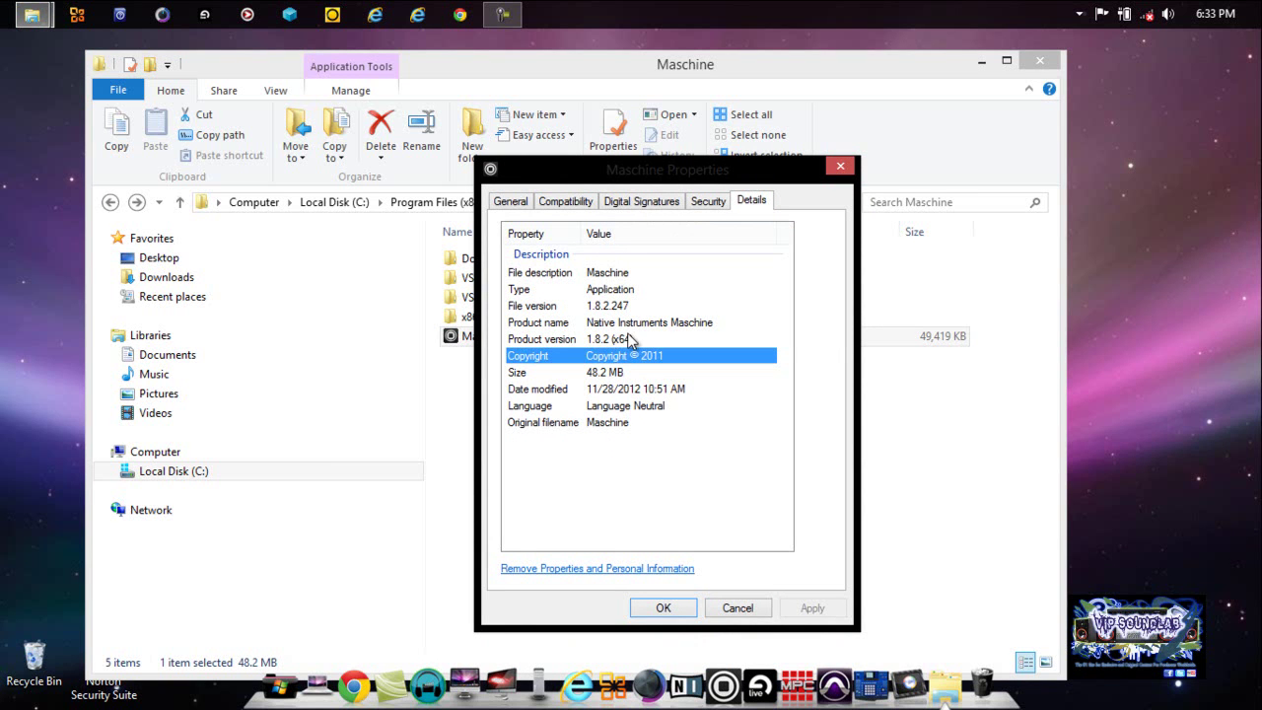
click(840, 165)
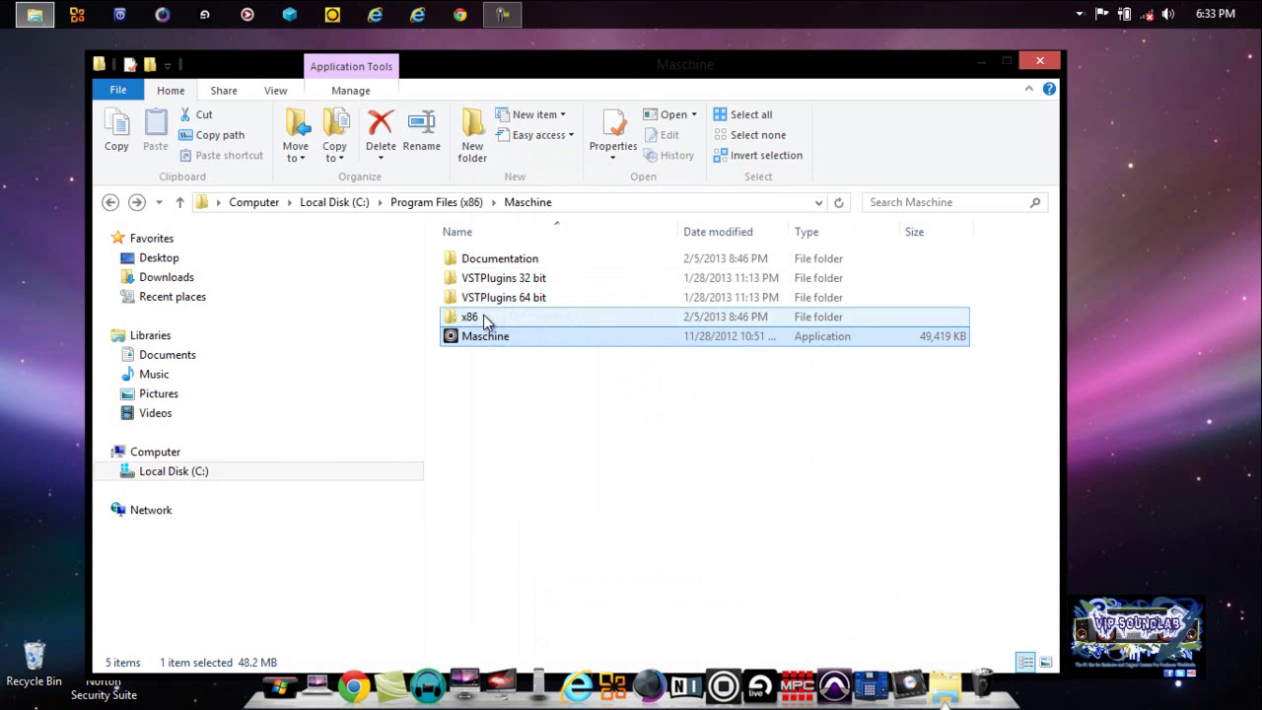
In the x86 folder, check the 32-bit Maschine's Details properties (version 1.8.2, IA32), then close them.
double_click(483, 317)
right_click(498, 261)
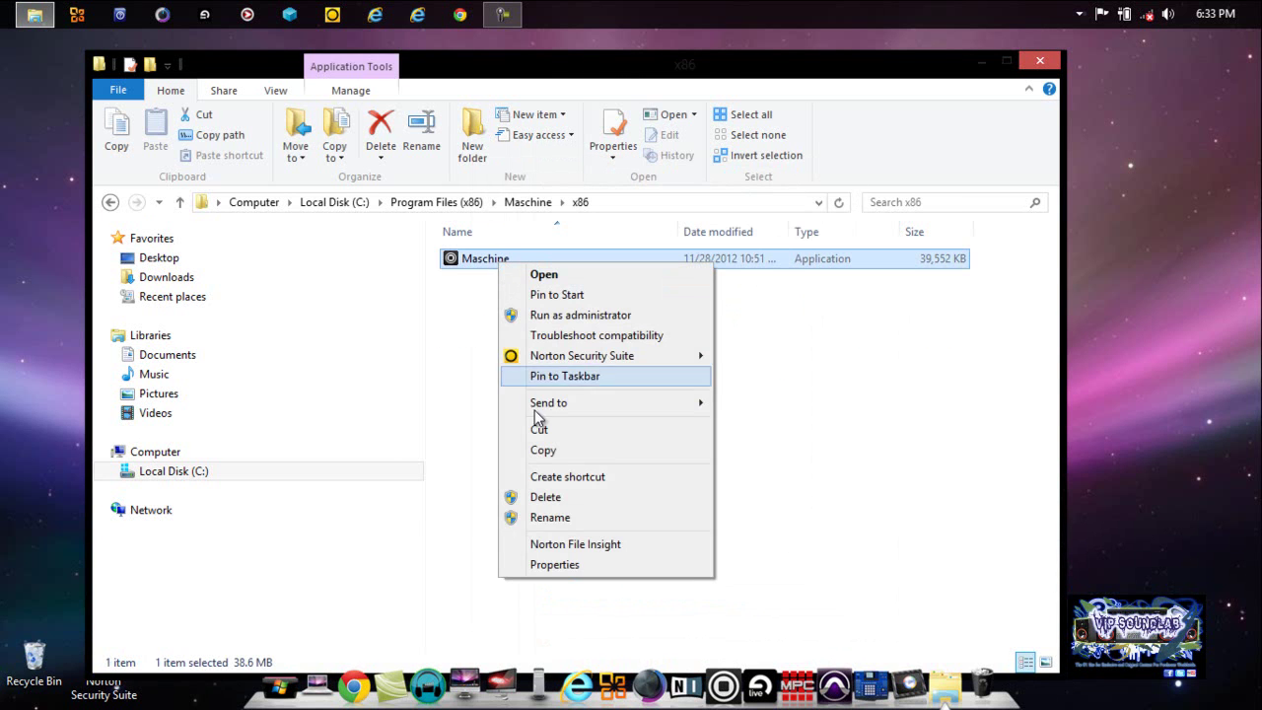
click(582, 565)
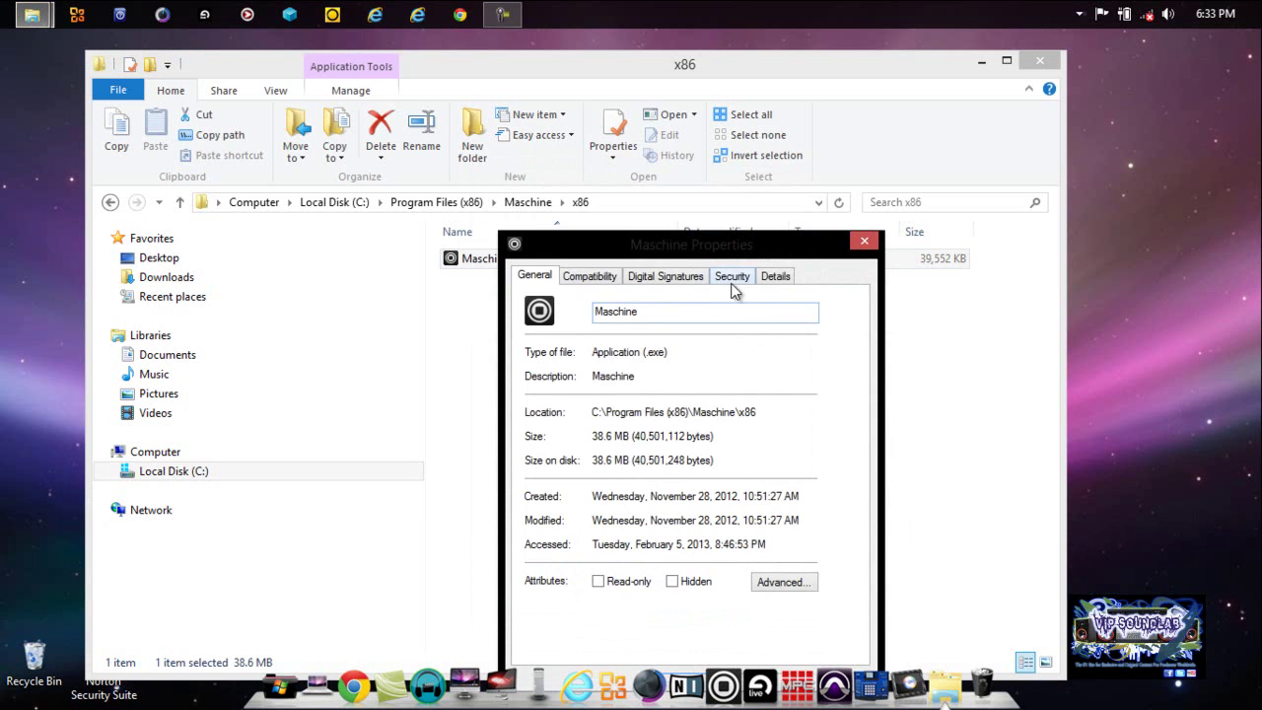
click(775, 276)
drag(737, 240, 702, 164)
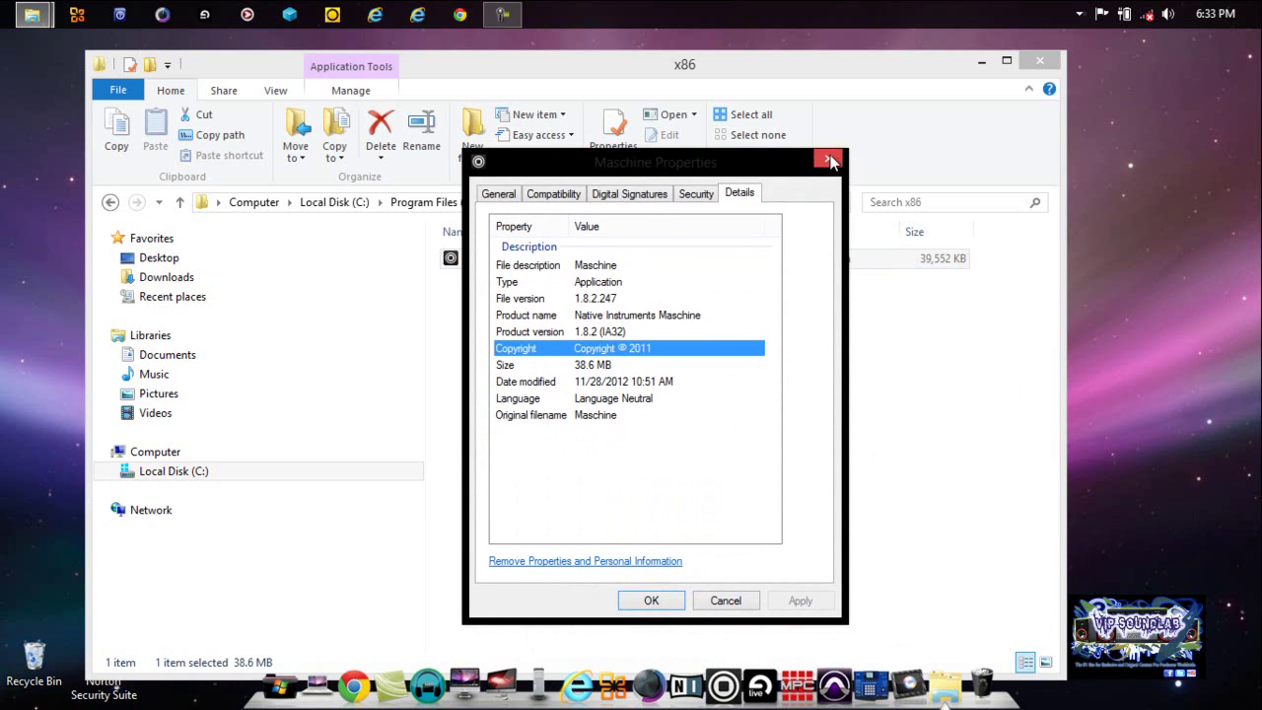
click(828, 159)
Return to the Maschine folder and bring up the 64-bit Maschine program's context menu.
click(109, 203)
click(469, 338)
right_click(468, 338)
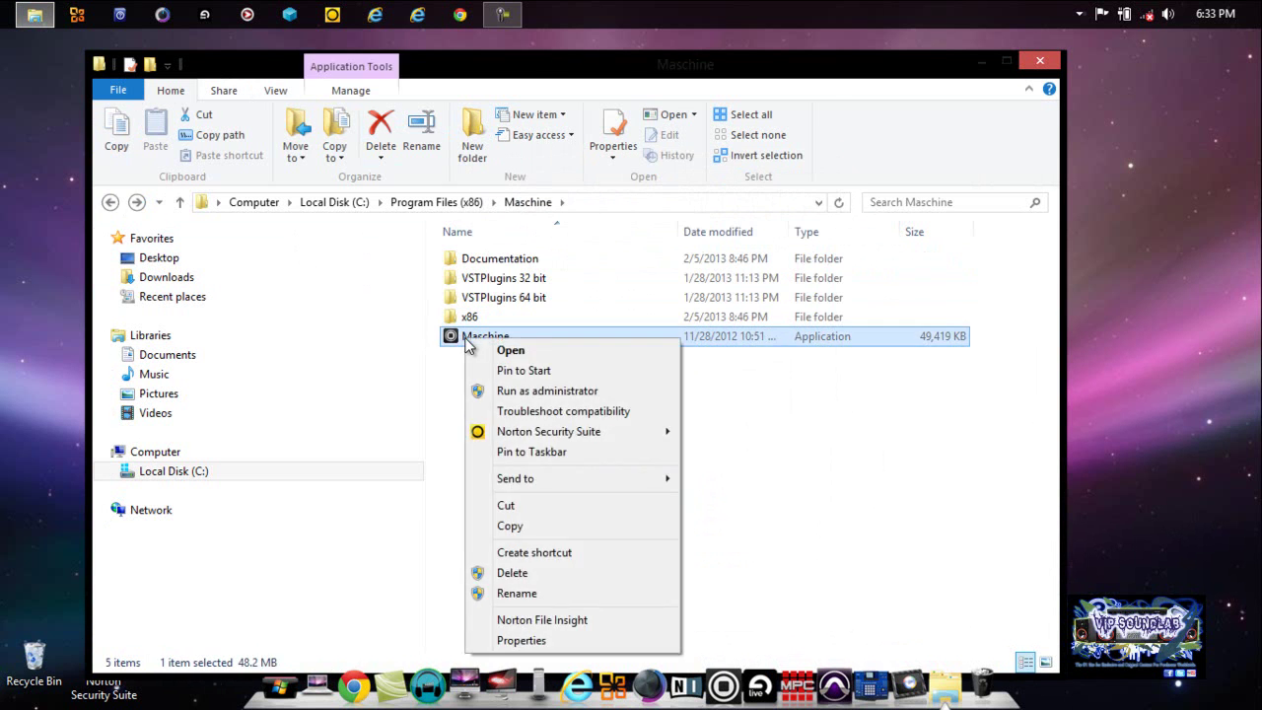
Launch 64-bit Maschine and show its About screen confirming Mode: 64-bit.
click(503, 358)
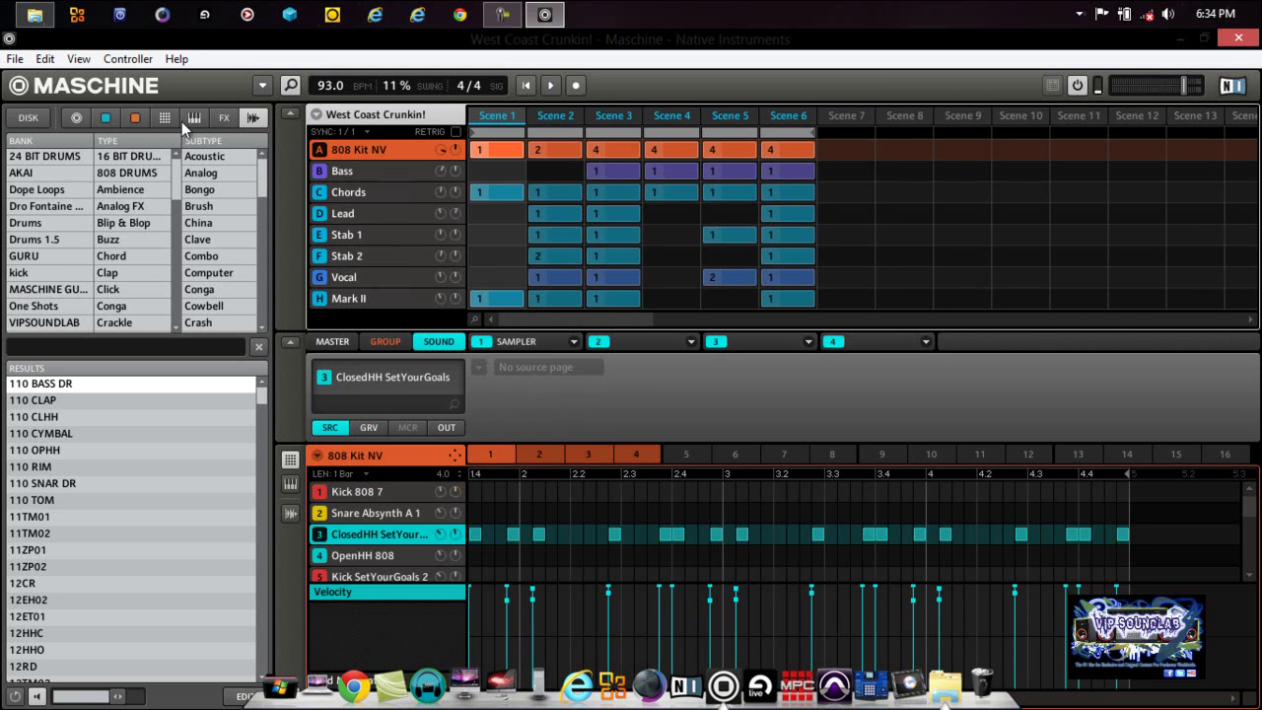
click(115, 88)
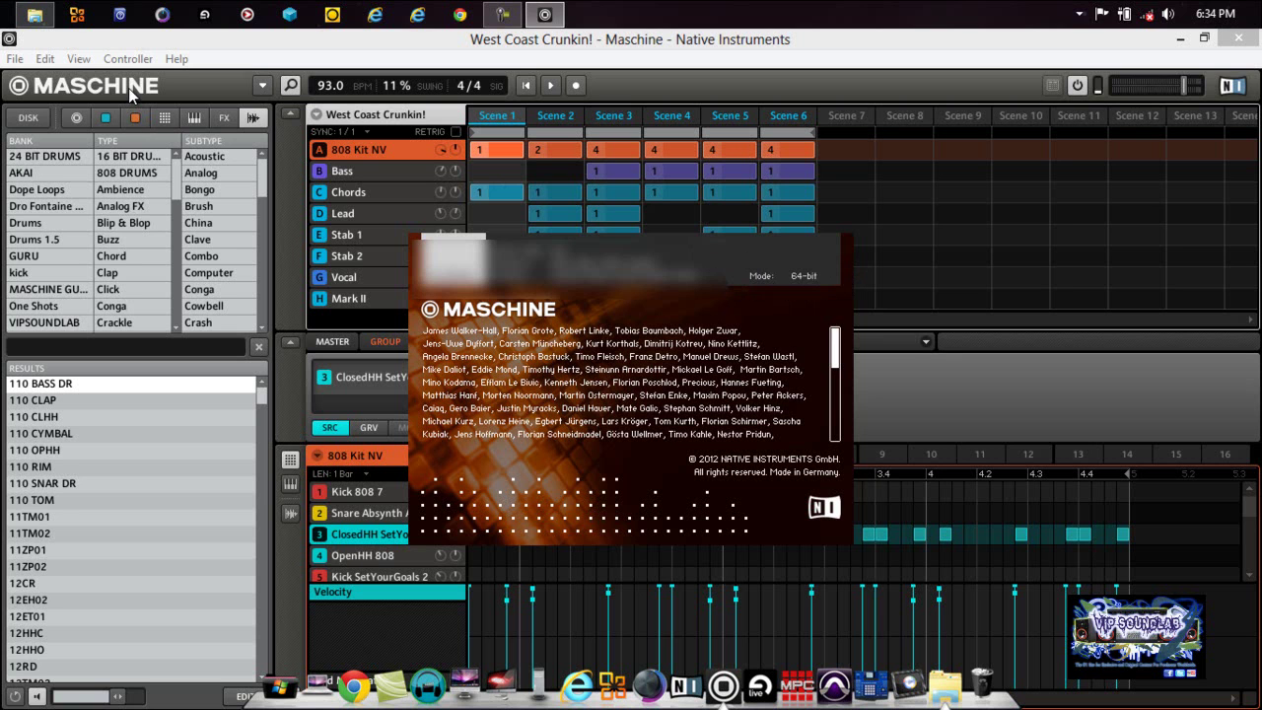
click(89, 113)
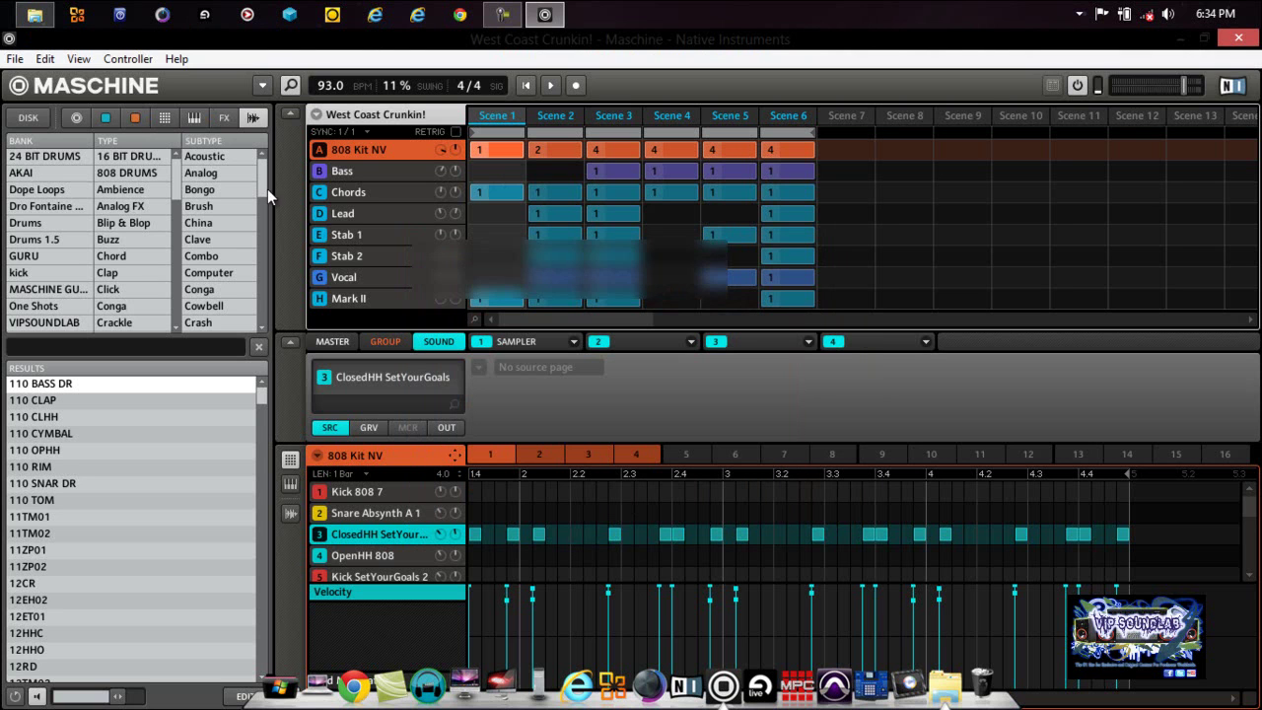
click(15, 61)
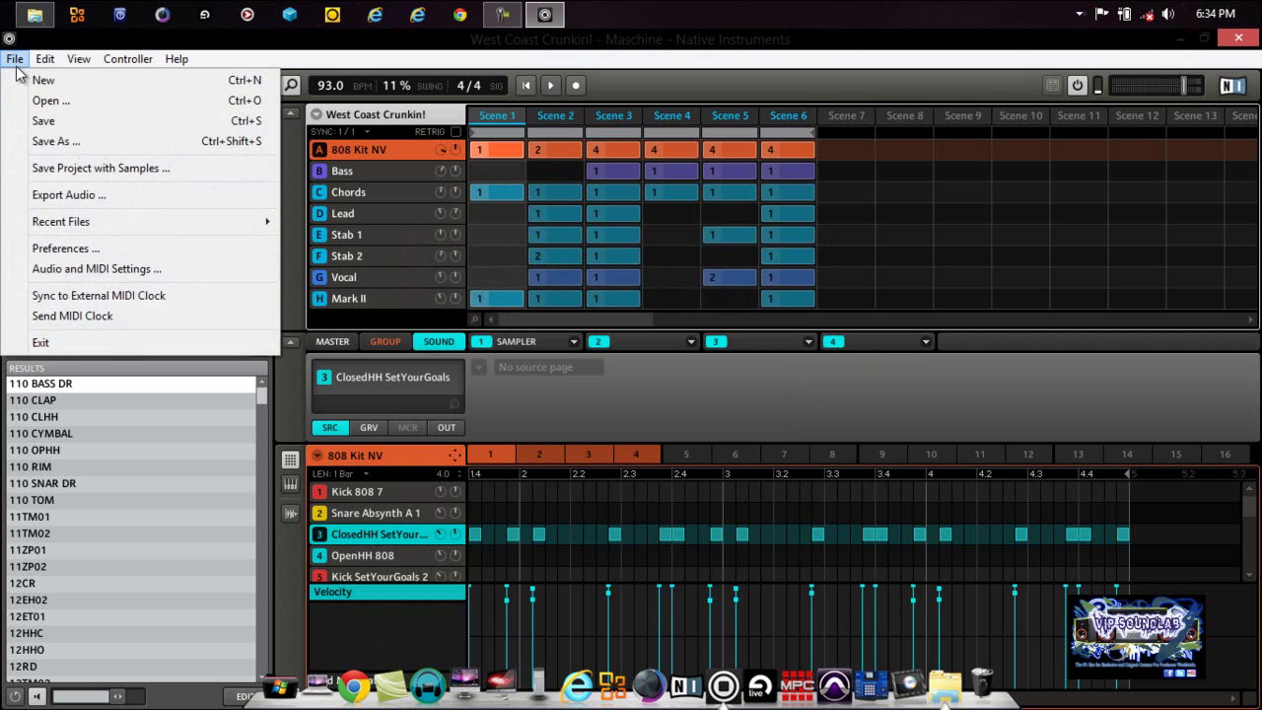
click(107, 248)
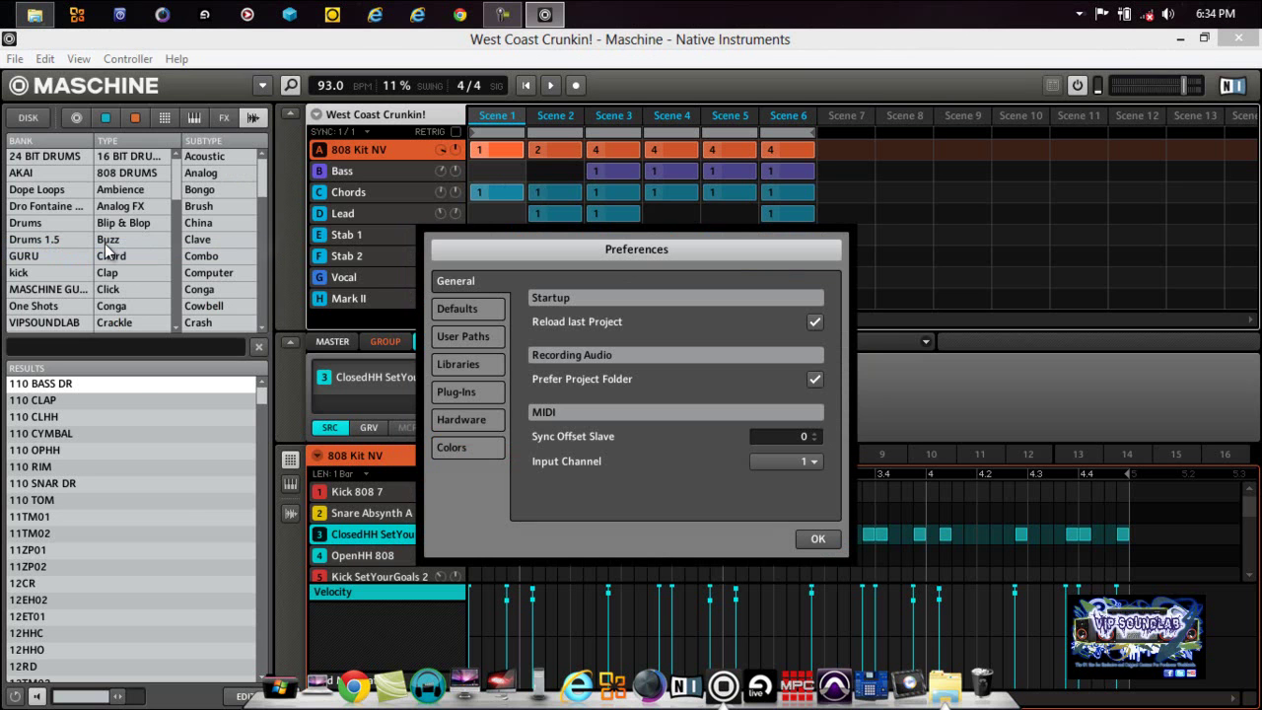
click(478, 391)
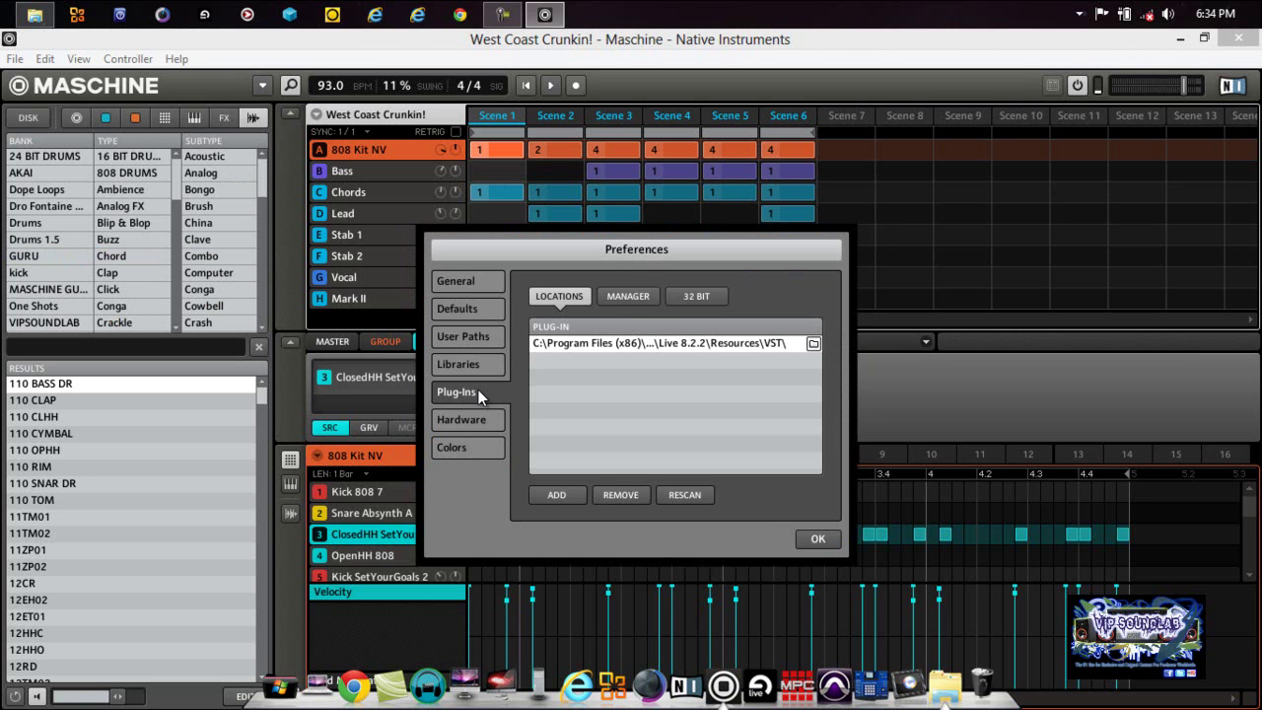
click(708, 296)
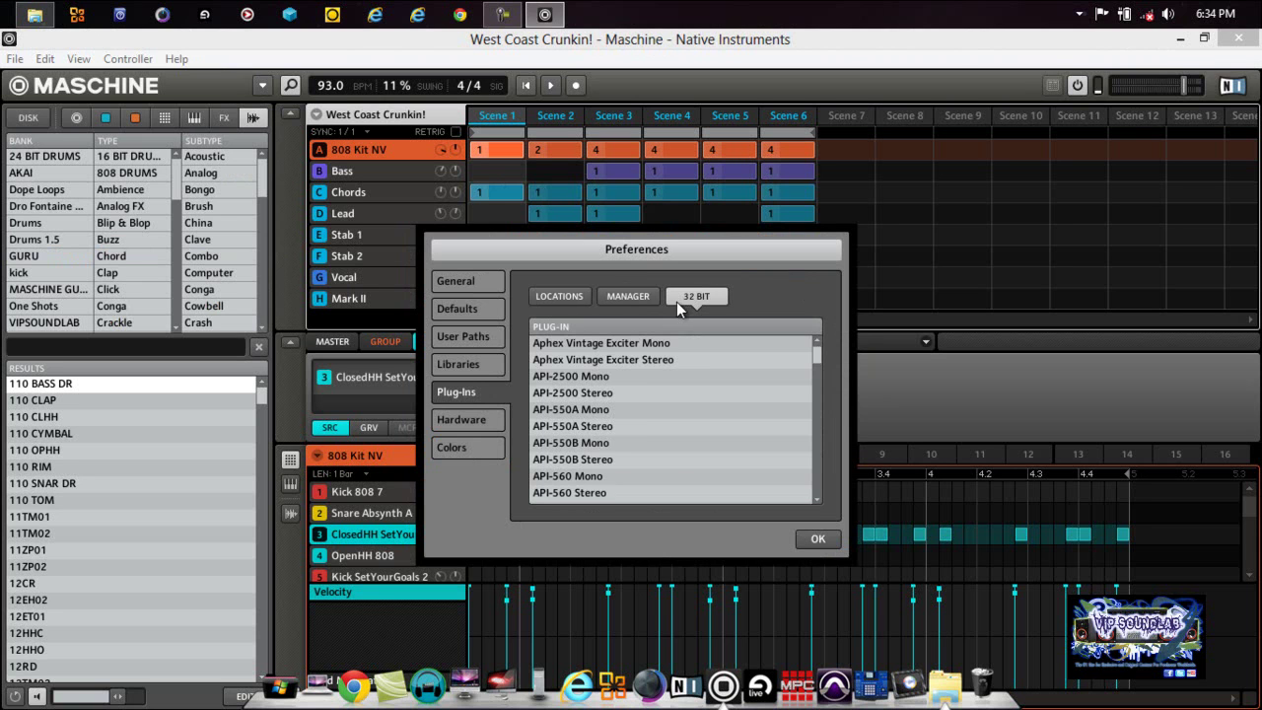
click(811, 538)
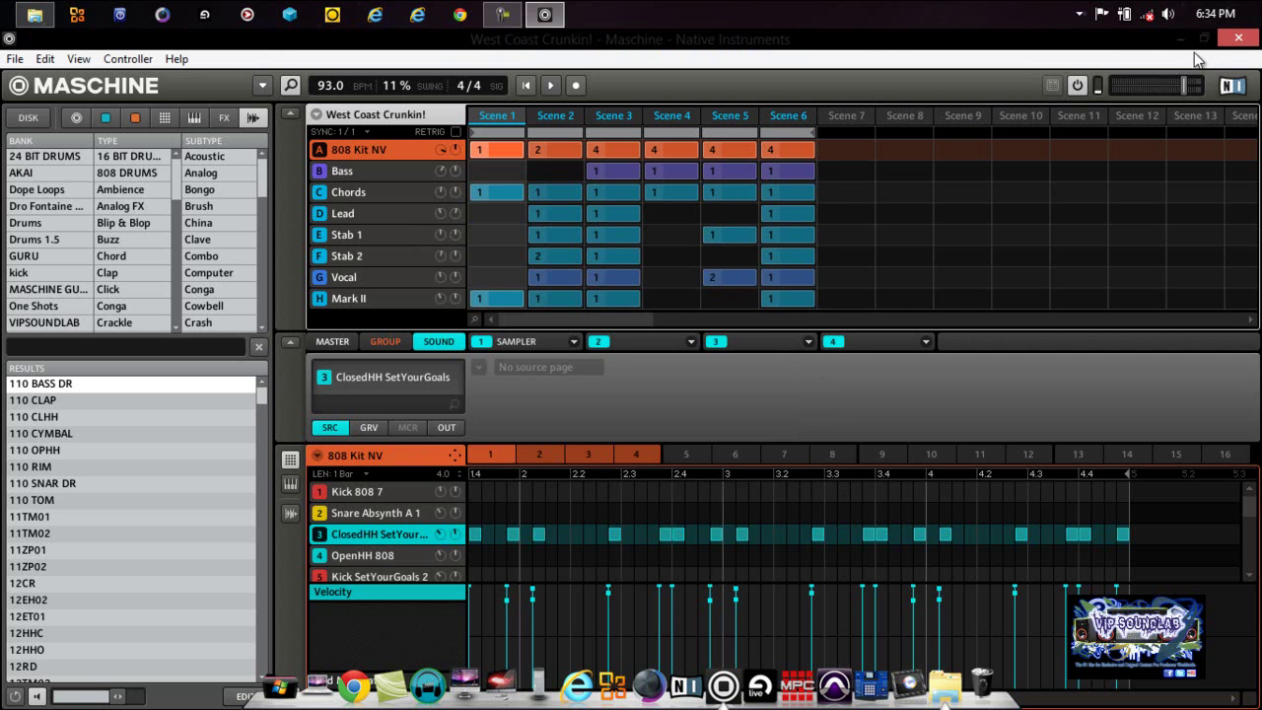
Quit the 64-bit Maschine and launch the 32-bit Maschine from the x86 folder.
click(1238, 37)
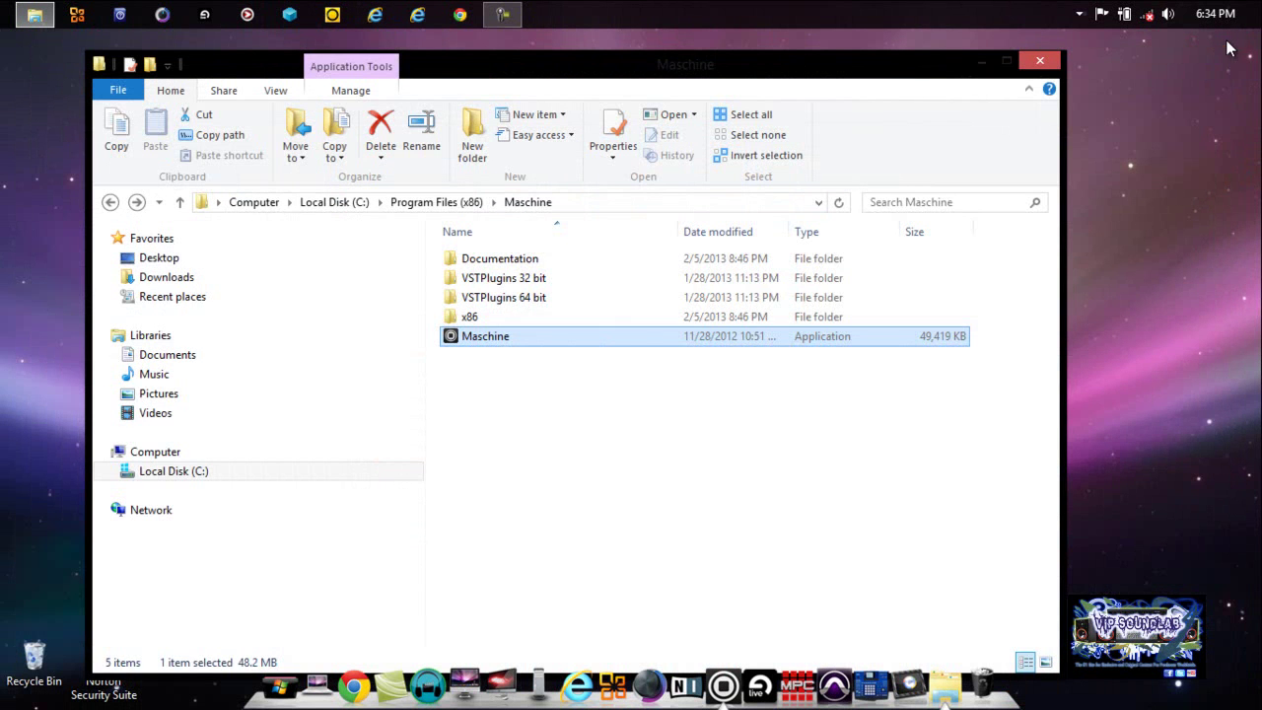
double_click(485, 317)
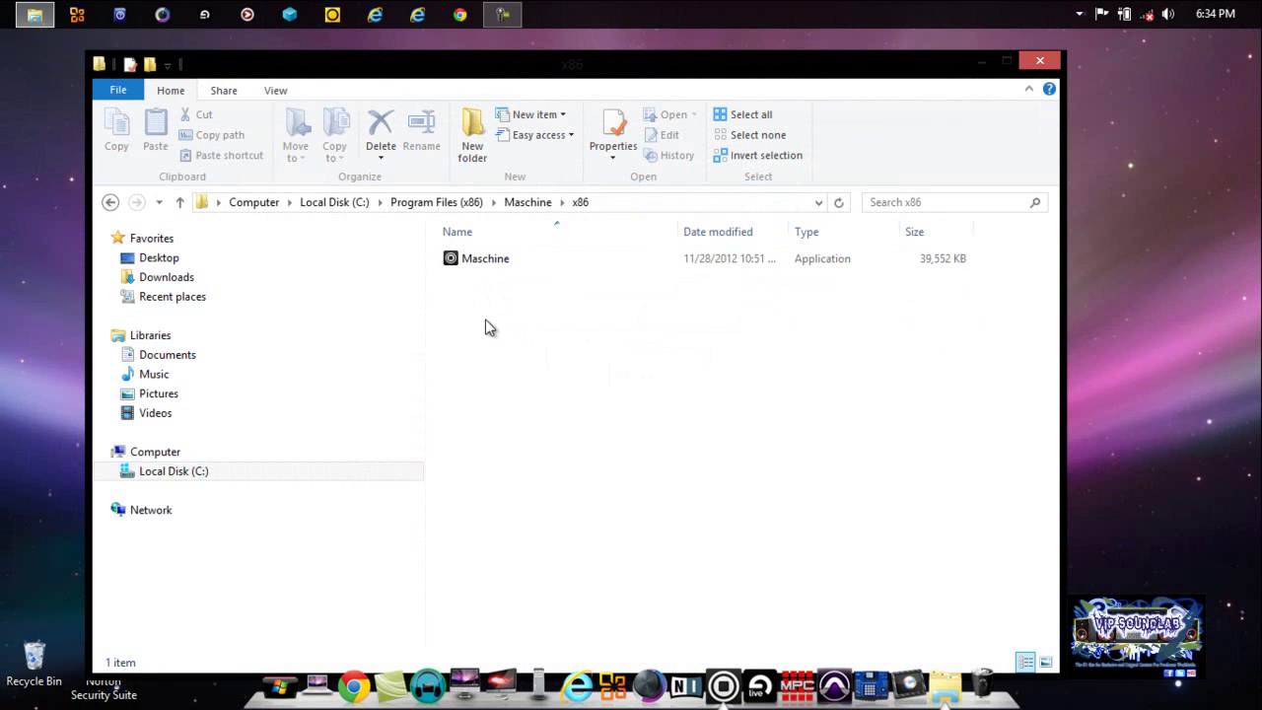
right_click(499, 266)
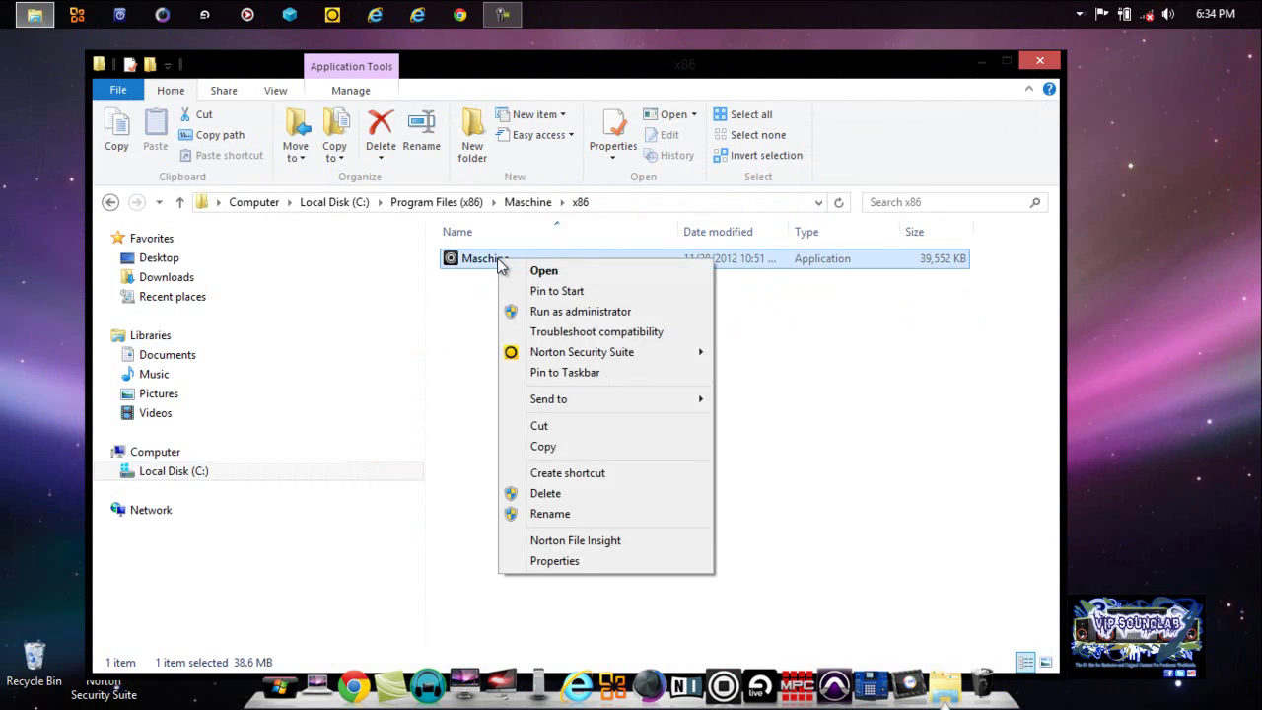
click(552, 274)
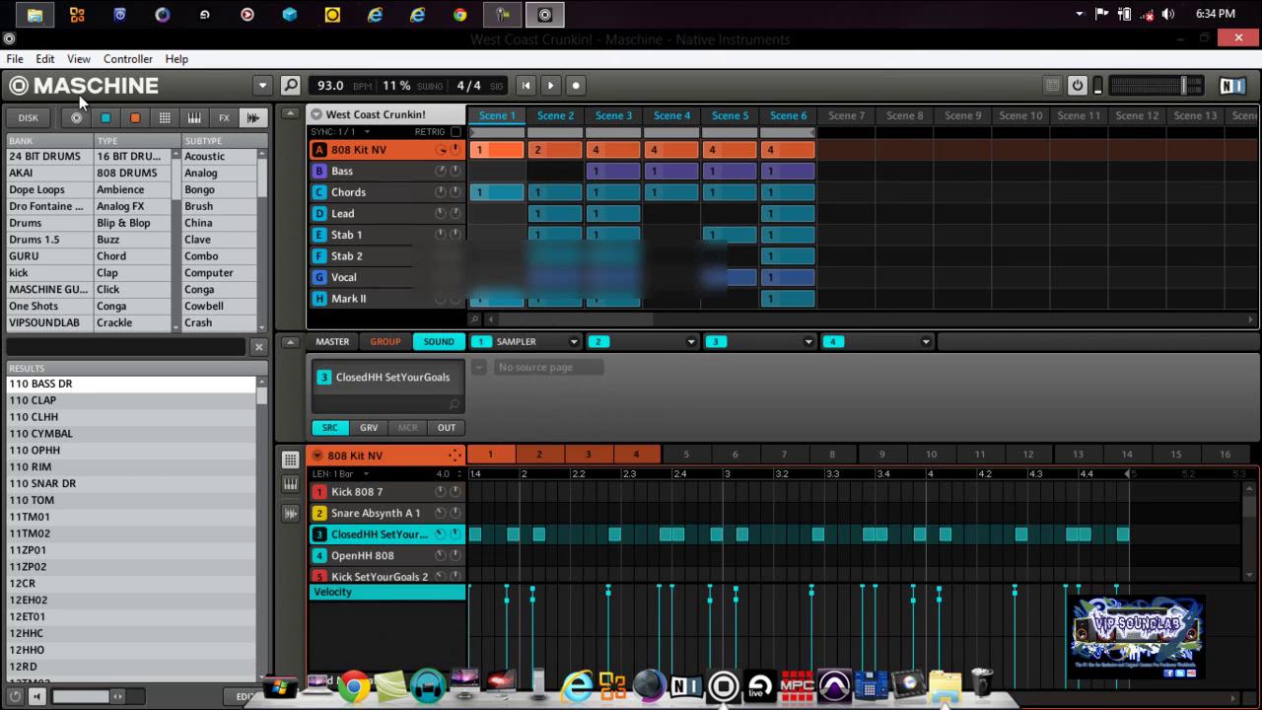
Confirm 32-bit mode in About, then review the 64 BIT bridged plug-ins in Preferences > Plug-Ins and click OK.
click(86, 88)
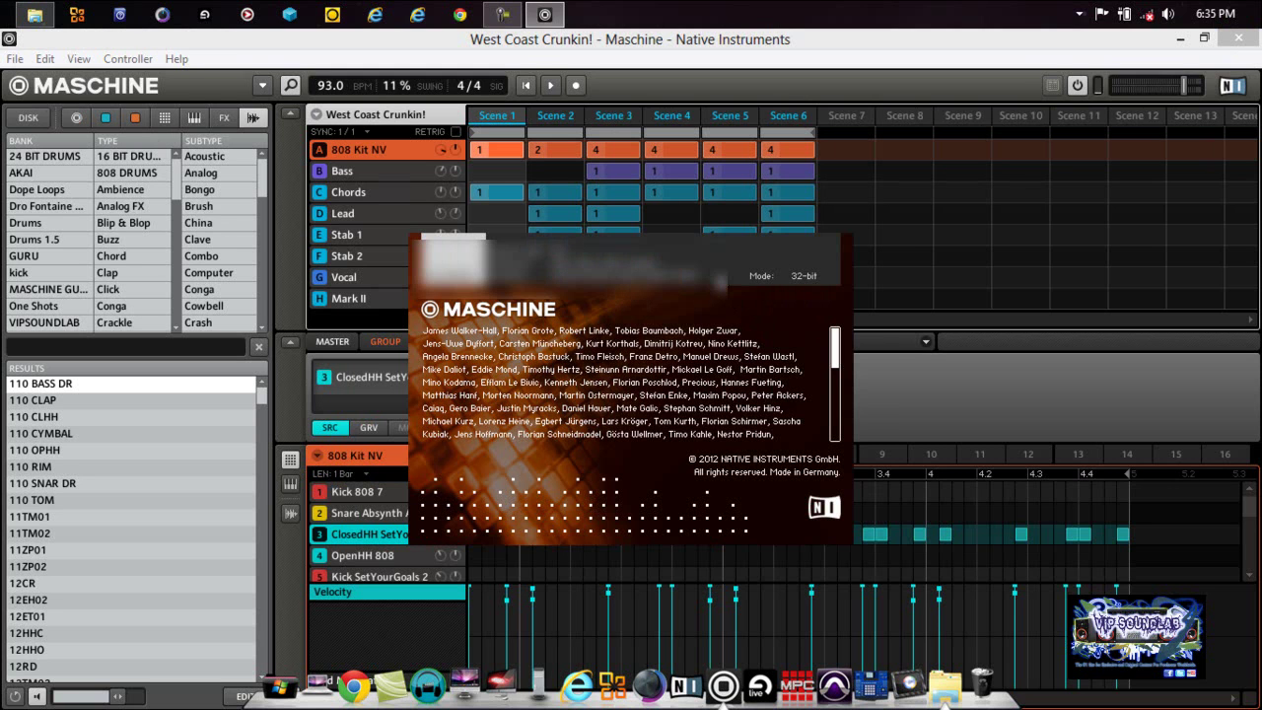
click(714, 266)
click(13, 61)
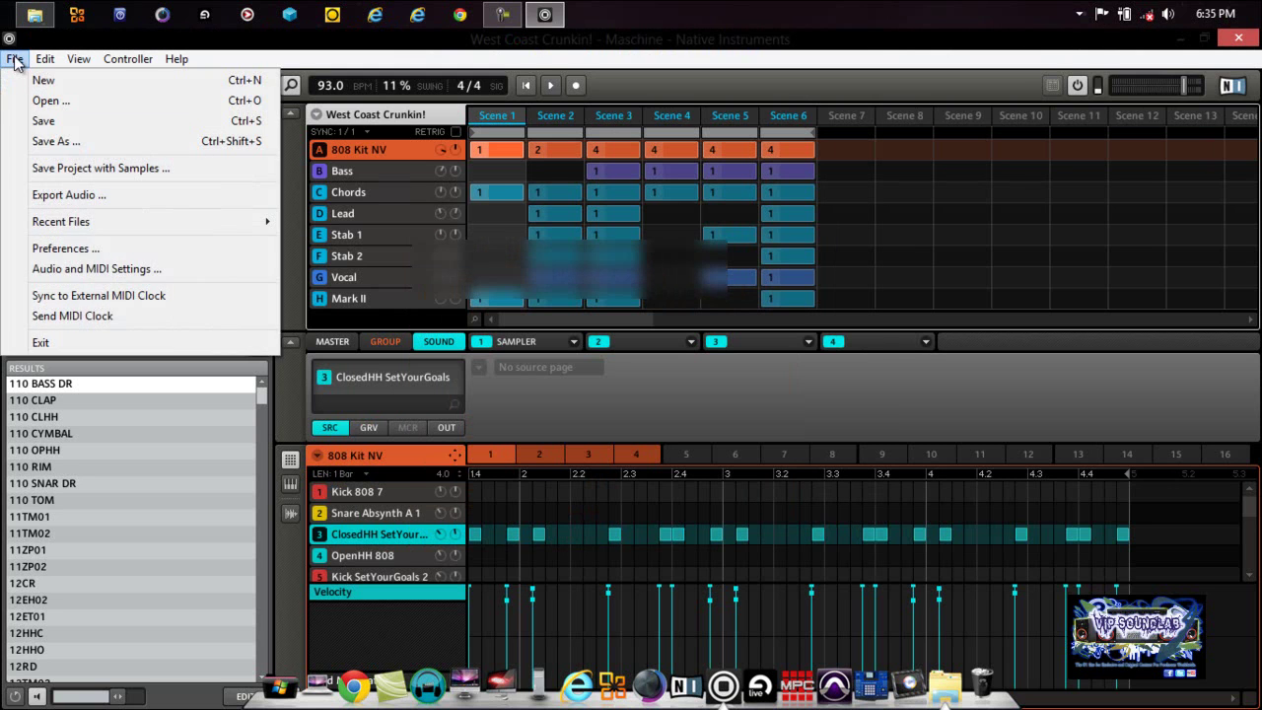
click(88, 249)
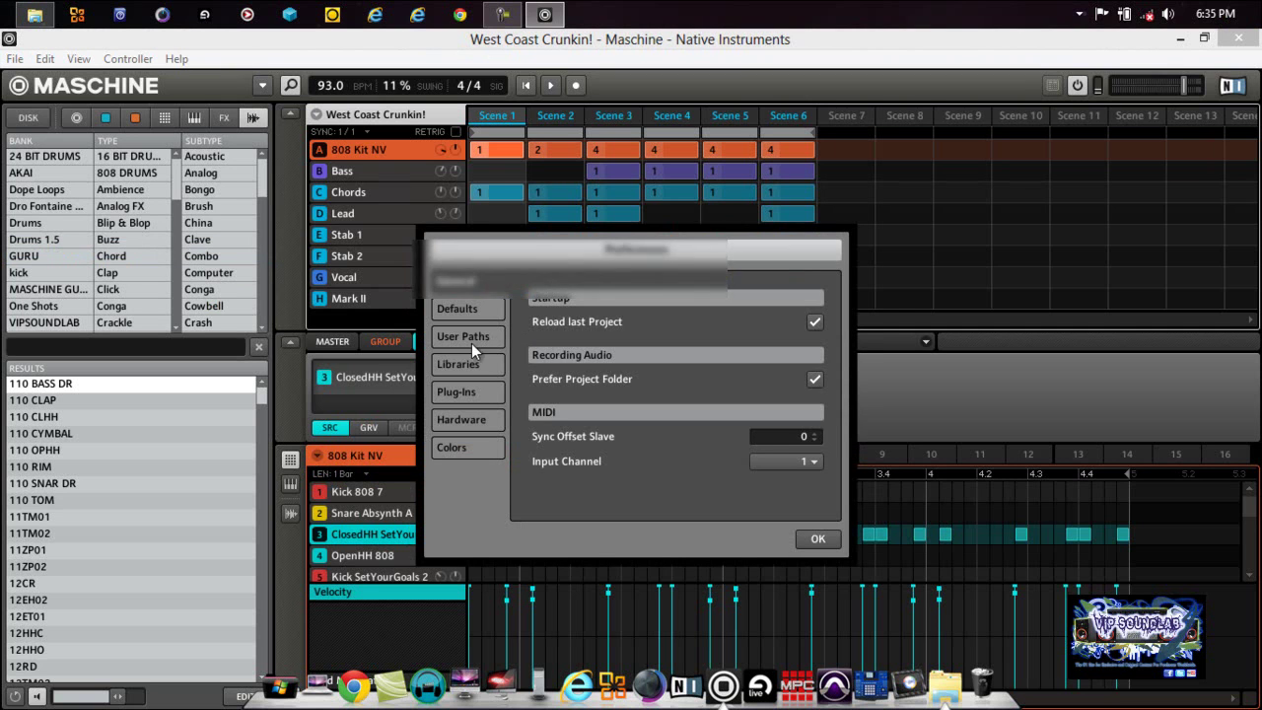
click(483, 396)
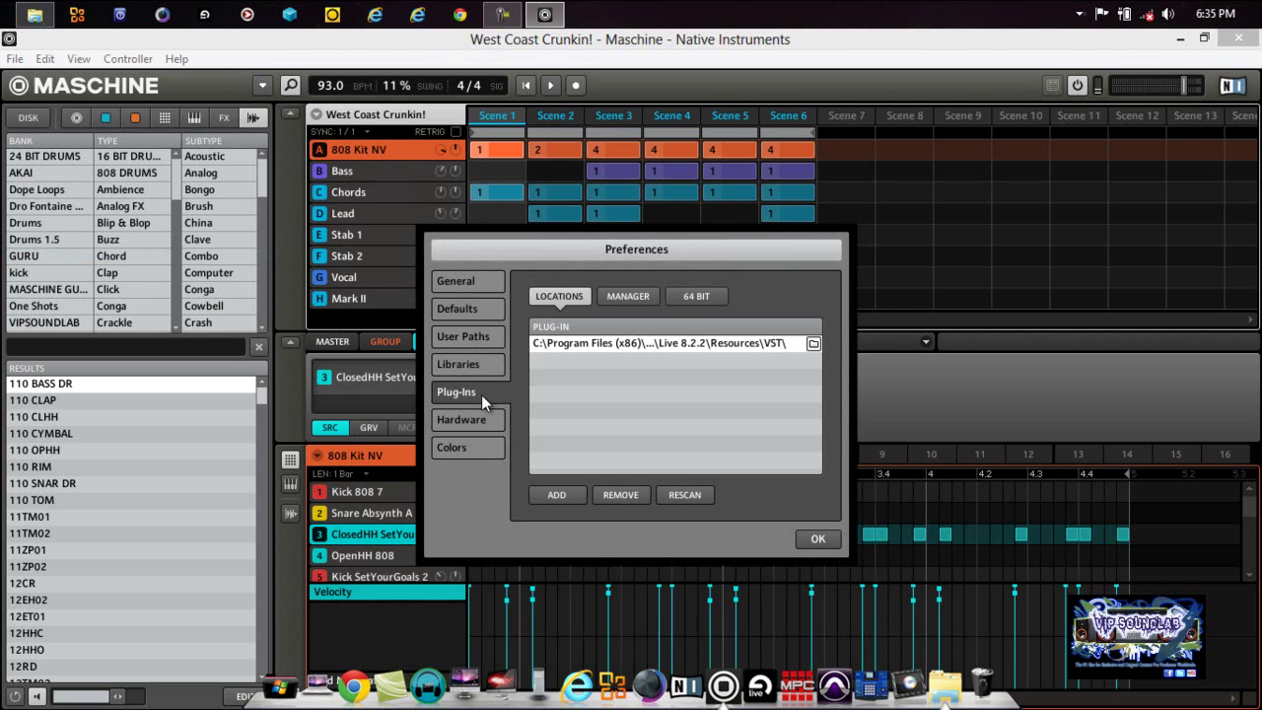
click(693, 296)
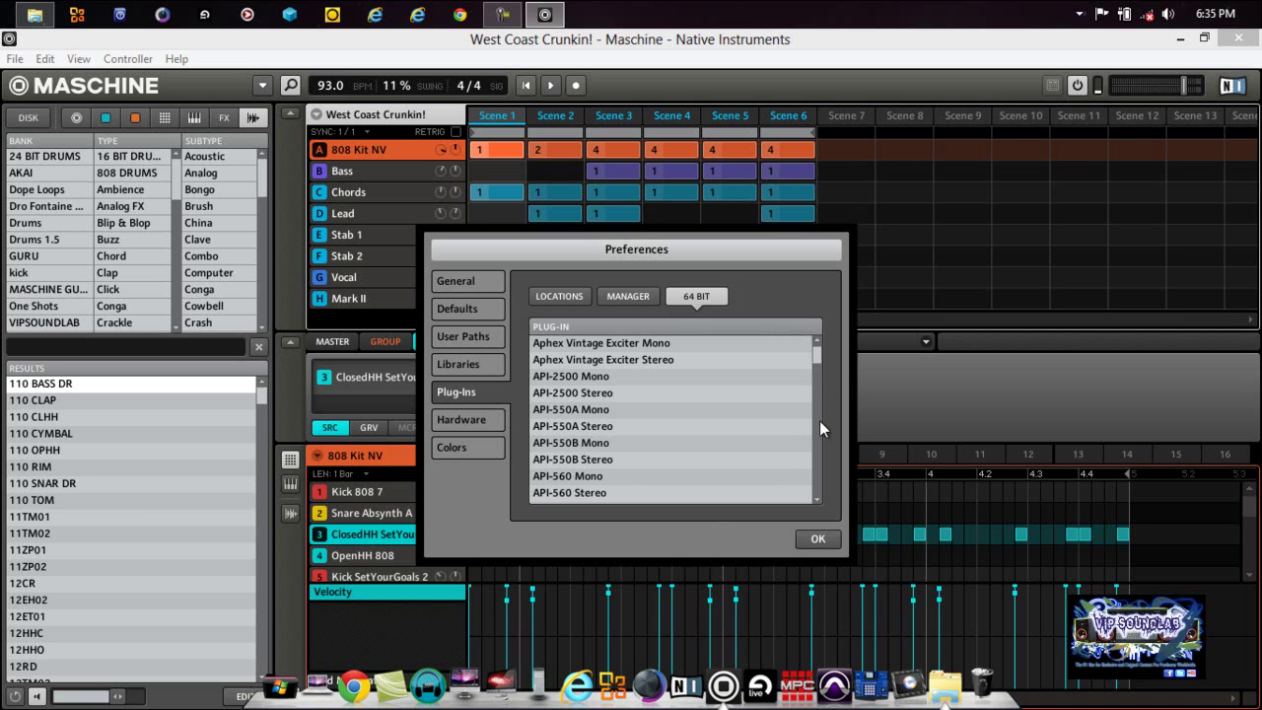
drag(819, 357, 801, 334)
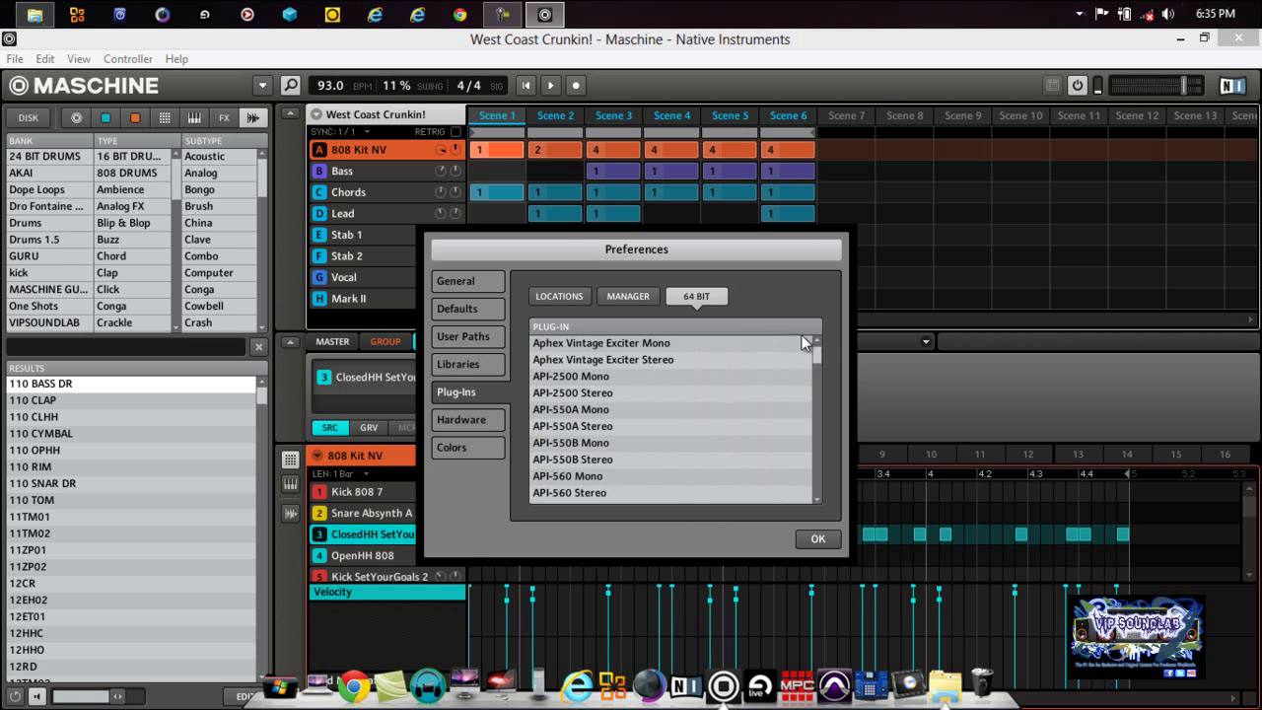
click(576, 297)
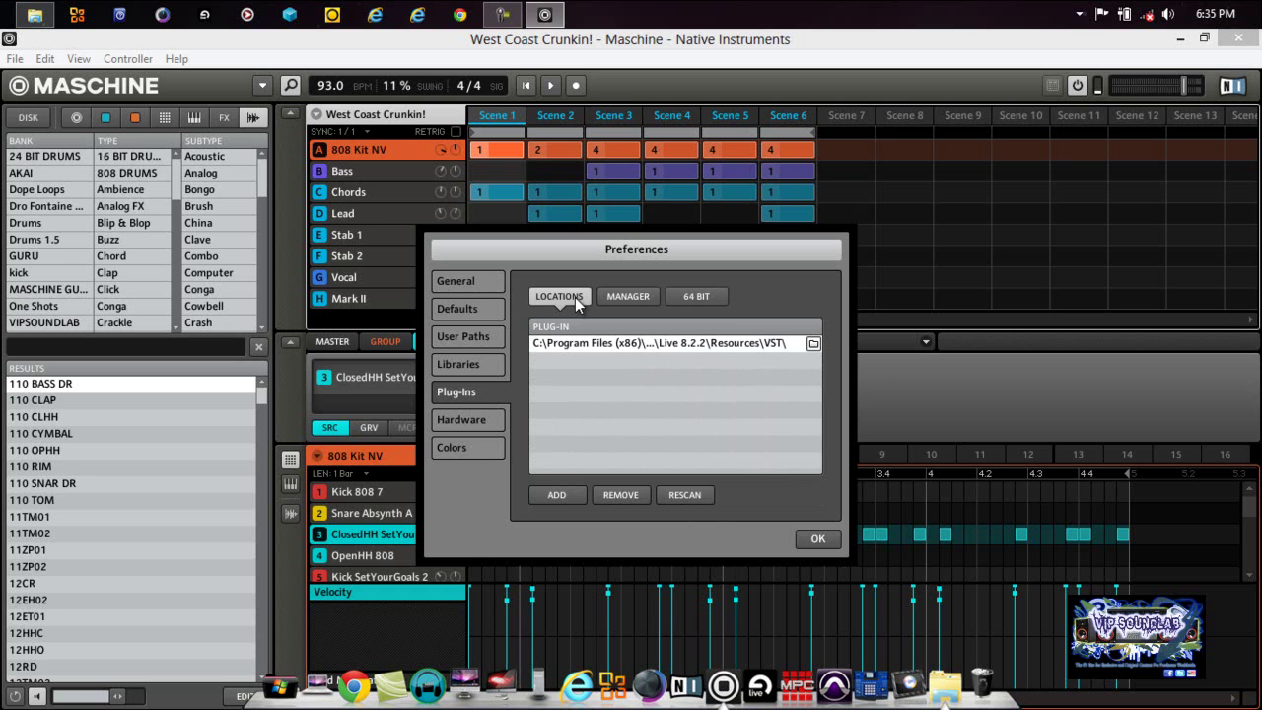
click(818, 538)
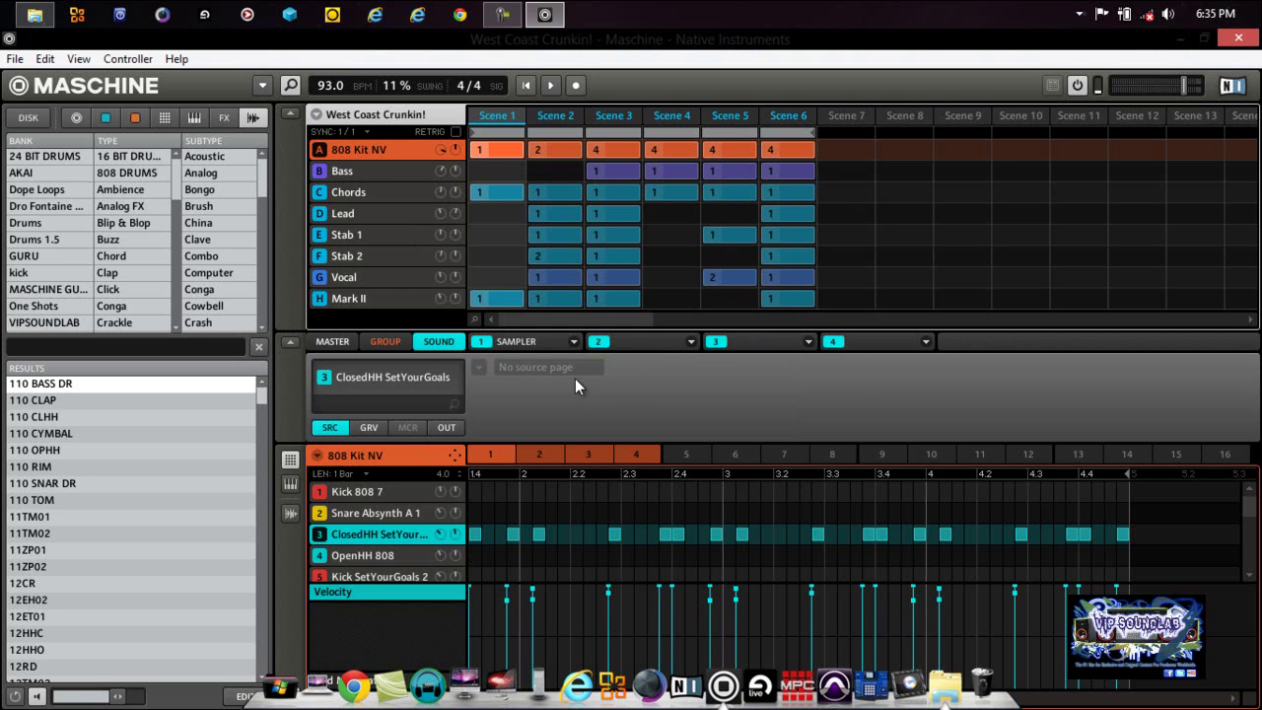